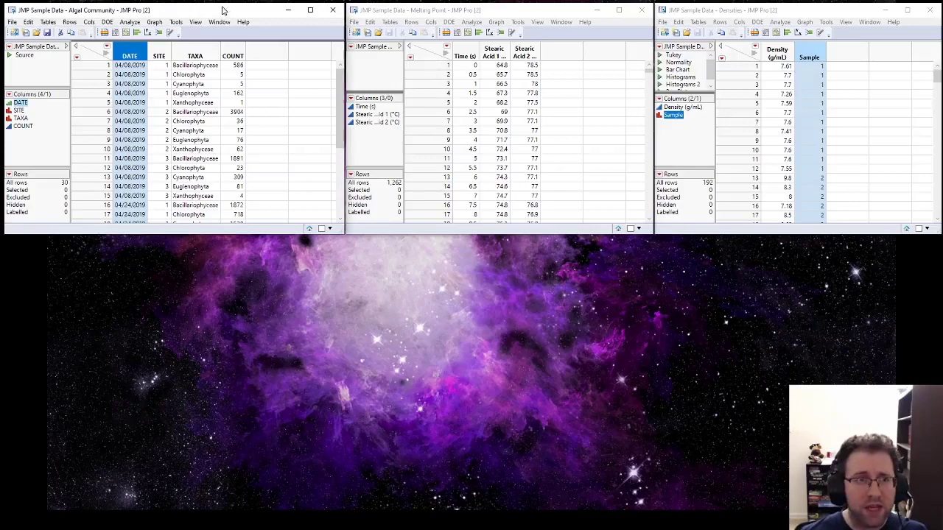
- Switch between the Melting Point, Algal Community and Densities tables, ending on Algal Community
{"action": "left_click", "coordinate": [512, 16]}
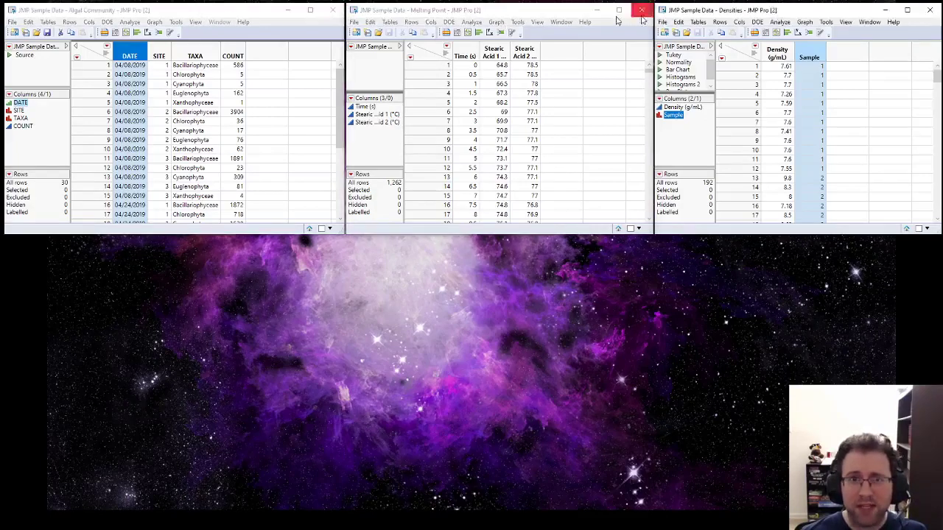
{"action": "left_click", "coordinate": [251, 13]}
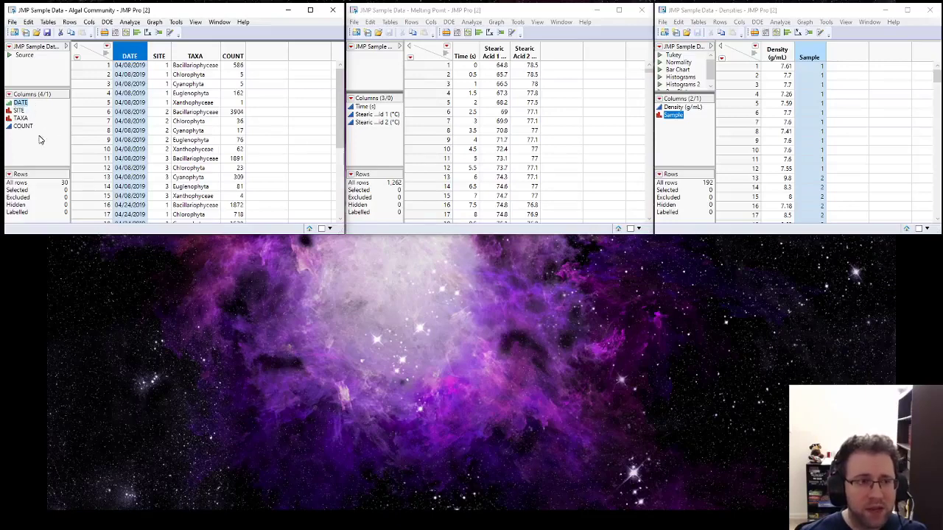
{"action": "left_click", "coordinate": [499, 74]}
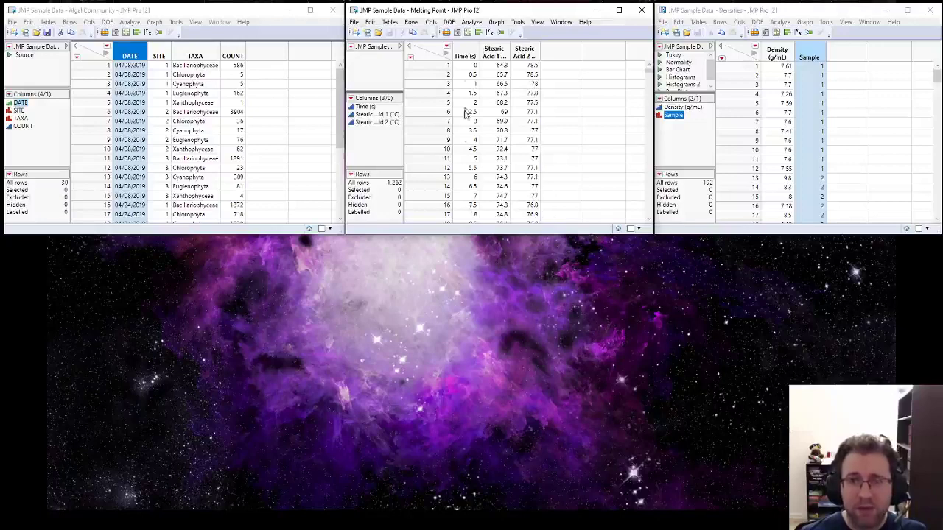
{"action": "left_click", "coordinate": [806, 15]}
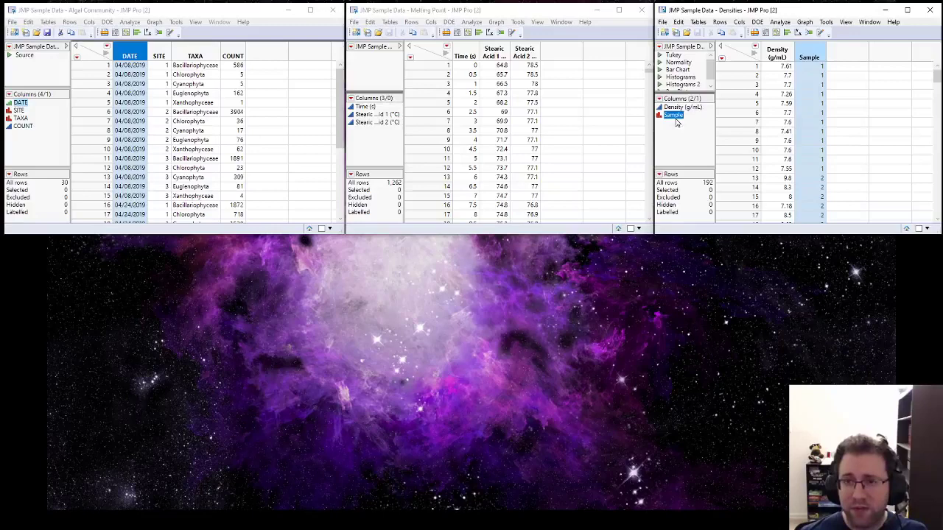
{"action": "left_click", "coordinate": [189, 9]}
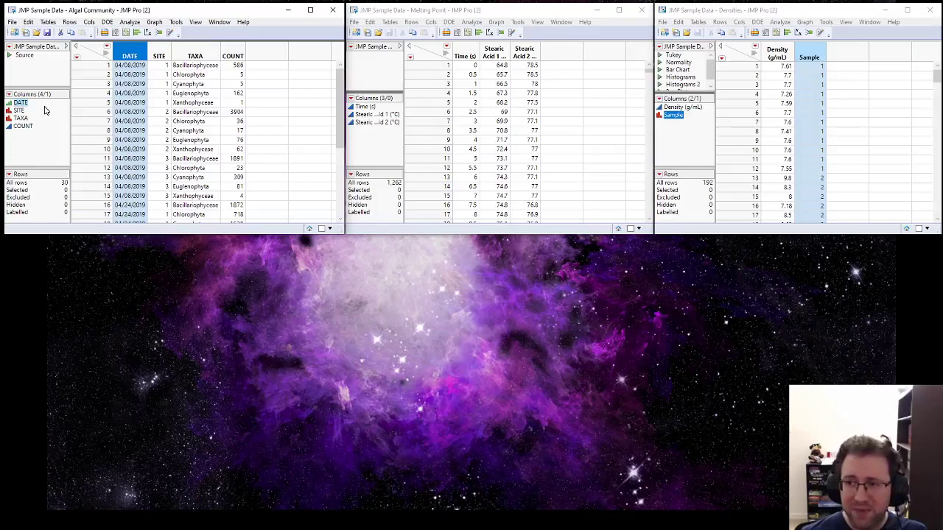
- In a new Graph Builder, chart mean COUNT by TAXA as bars, then as a pie
{"action": "left_click", "coordinate": [129, 35]}
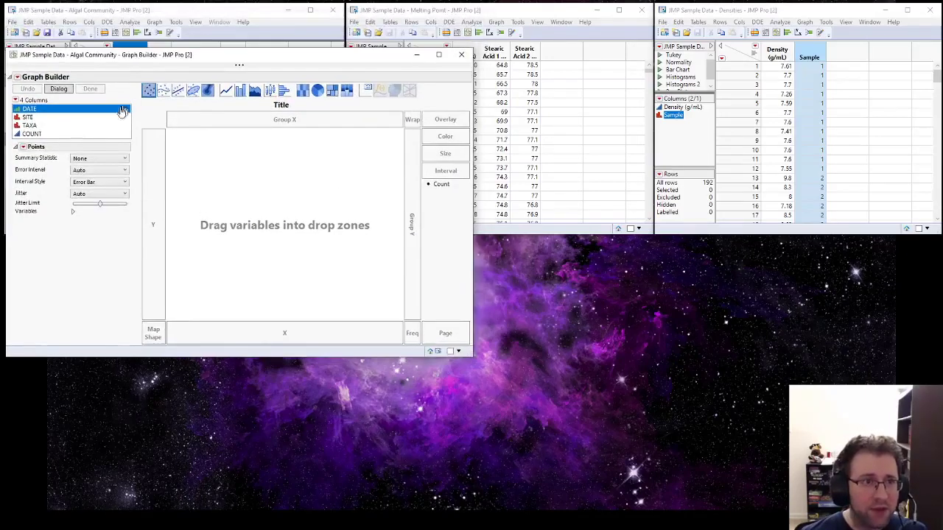
{"action": "left_click", "coordinate": [31, 134]}
{"action": "left_click_drag", "start_coordinate": [30, 136], "coordinate": [153, 225]}
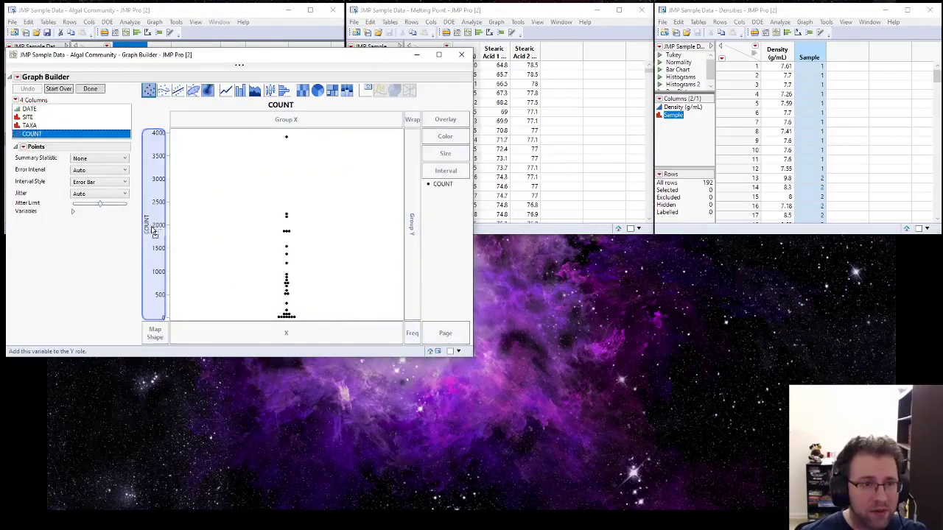
{"action": "left_click_drag", "start_coordinate": [29, 125], "coordinate": [276, 328]}
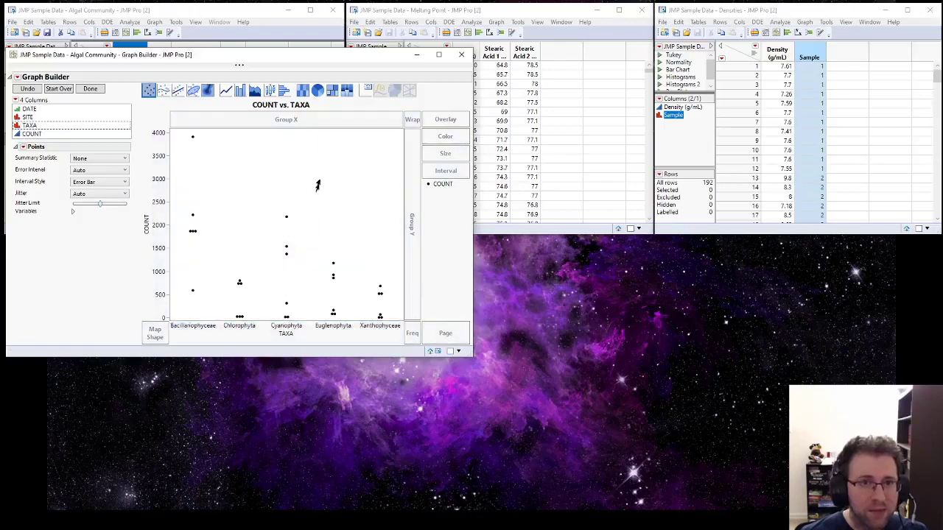
{"action": "left_click", "coordinate": [240, 90]}
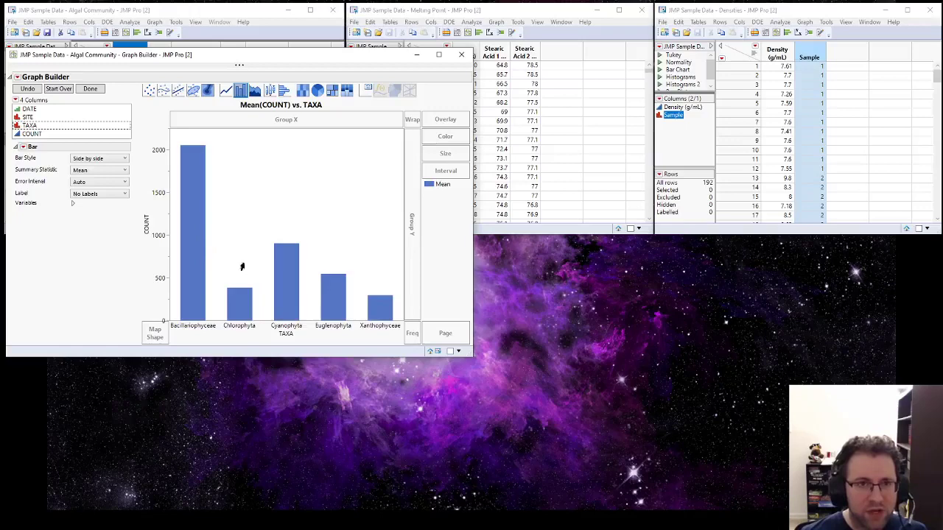
{"action": "left_click", "coordinate": [317, 91]}
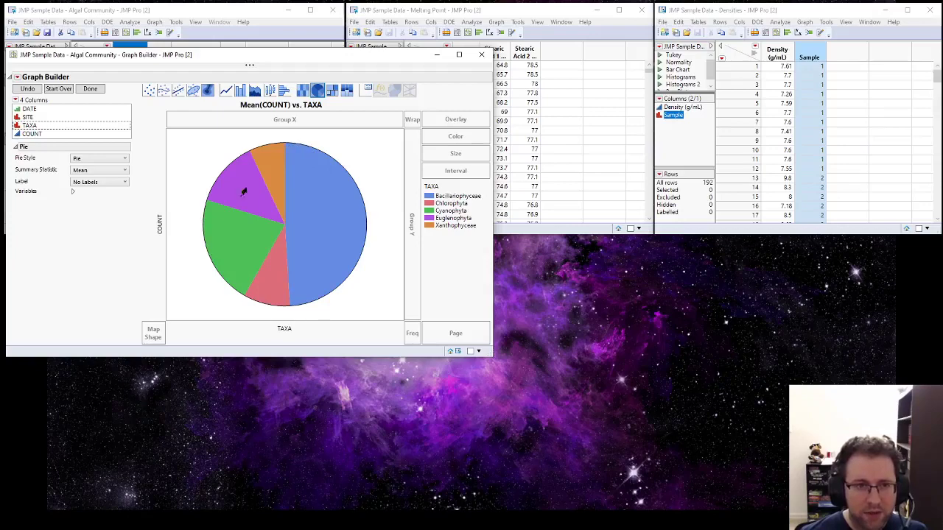
- Group the pies by SITE across and DATE down, finish the report, then bring Melting Point forward
{"action": "left_click", "coordinate": [28, 119]}
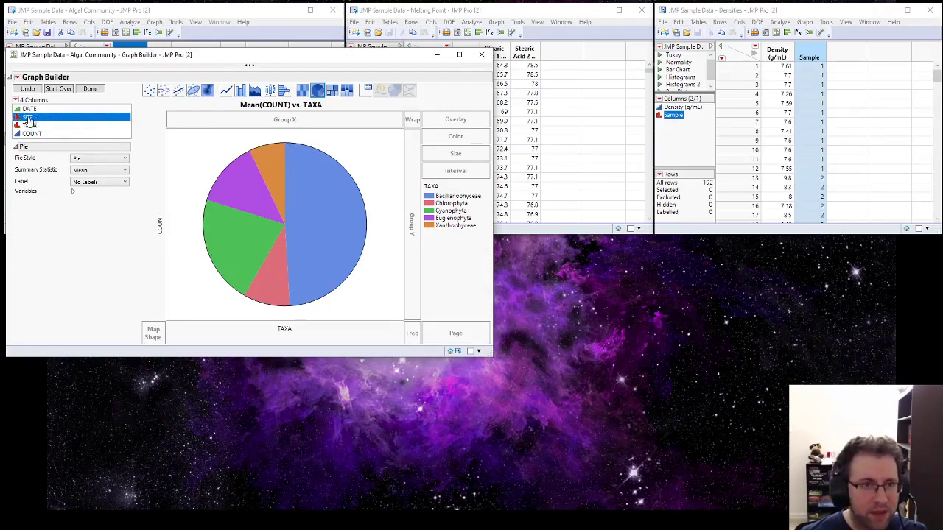
{"action": "left_click_drag", "start_coordinate": [28, 123], "coordinate": [284, 119]}
{"action": "left_click", "coordinate": [30, 111]}
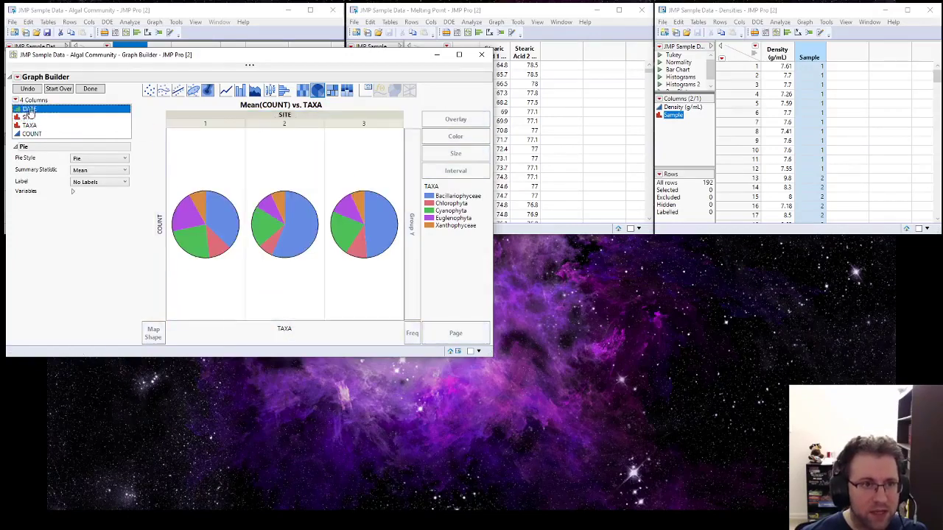
{"action": "left_click_drag", "start_coordinate": [29, 111], "coordinate": [414, 217]}
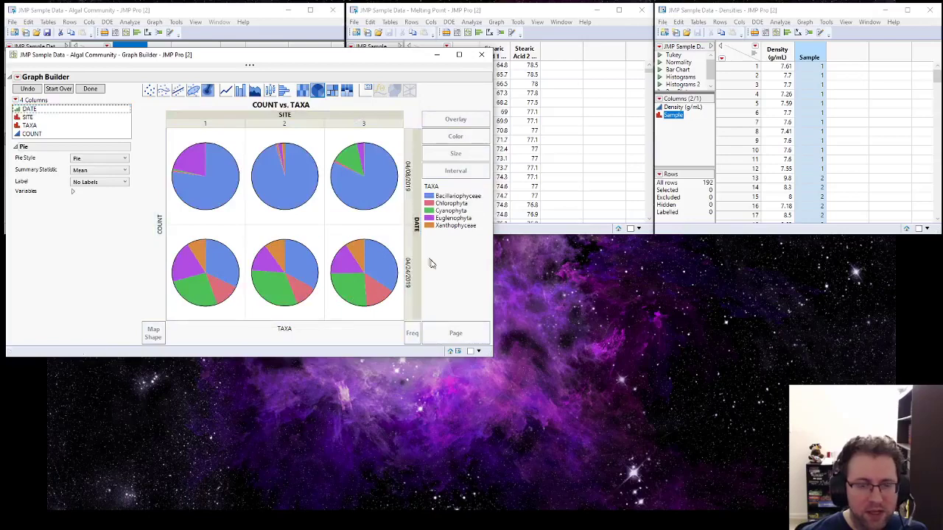
{"action": "left_click", "coordinate": [89, 89]}
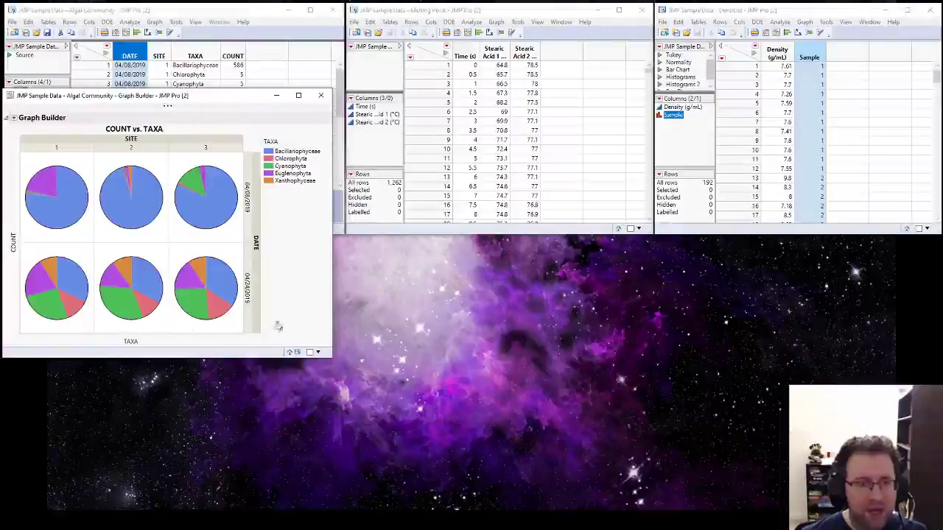
{"action": "left_click", "coordinate": [518, 14]}
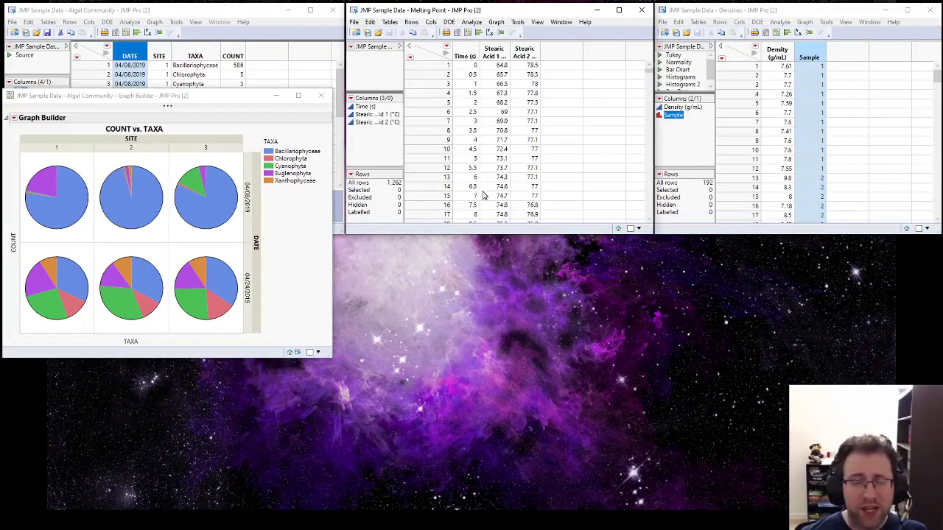
- In a new Melting Point Graph Builder, plot both stearic acid columns together against Time (s)
{"action": "left_click", "coordinate": [477, 34]}
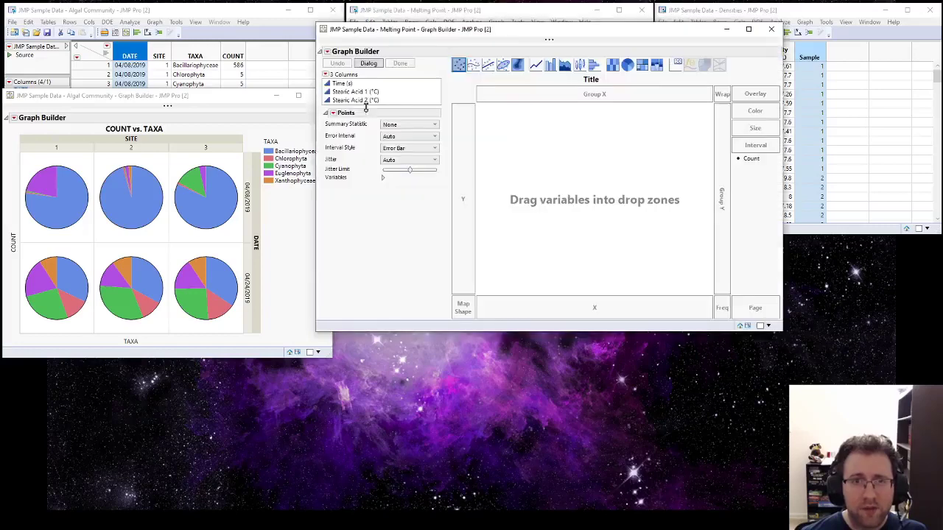
{"action": "left_click_drag", "start_coordinate": [270, 141], "coordinate": [506, 371]}
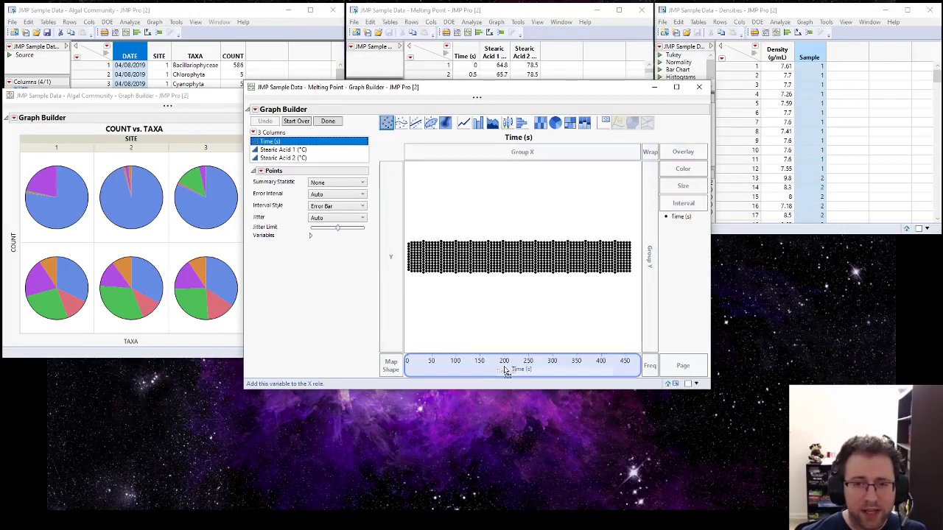
{"action": "left_click", "coordinate": [287, 150]}
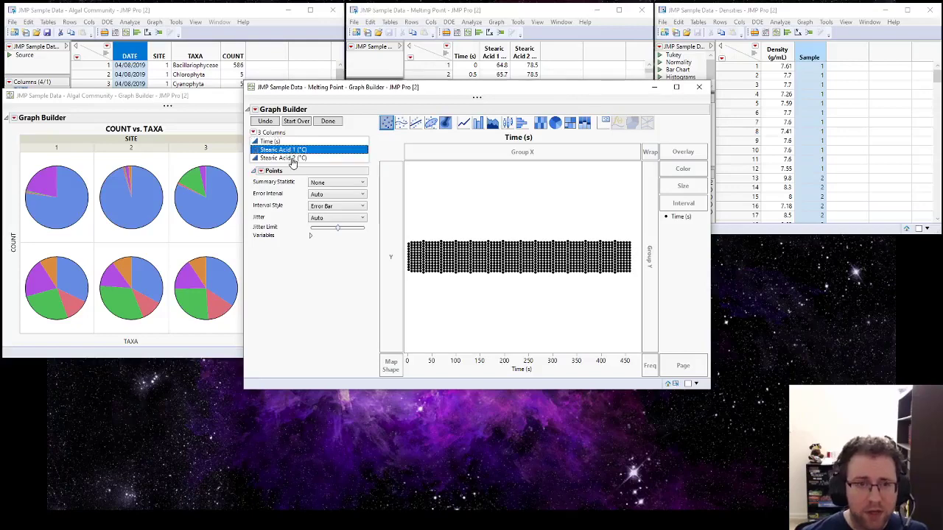
{"action": "left_click", "coordinate": [287, 159], "text": "shift"}
{"action": "left_click_drag", "start_coordinate": [287, 158], "coordinate": [389, 262]}
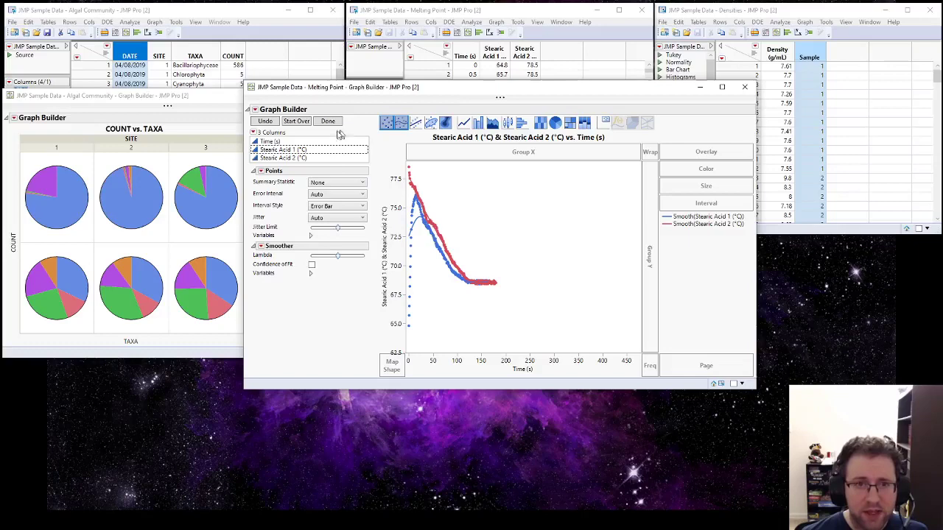
- Start over with Stearic Acid 1 and 2 as separate stacked panels against Time (s), then finish
{"action": "left_click", "coordinate": [295, 121]}
{"action": "left_click_drag", "start_coordinate": [271, 141], "coordinate": [527, 364]}
{"action": "left_click_drag", "start_coordinate": [266, 151], "coordinate": [390, 237]}
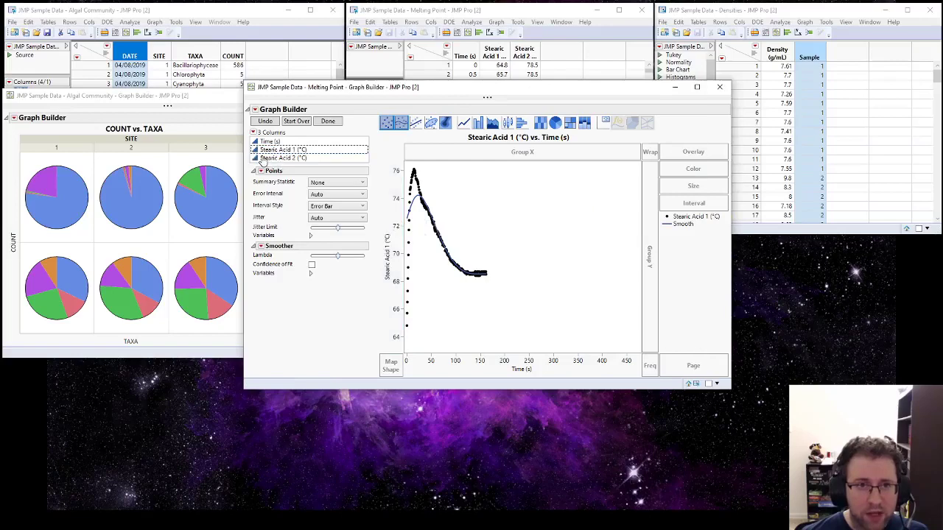
{"action": "left_click_drag", "start_coordinate": [278, 158], "coordinate": [397, 198]}
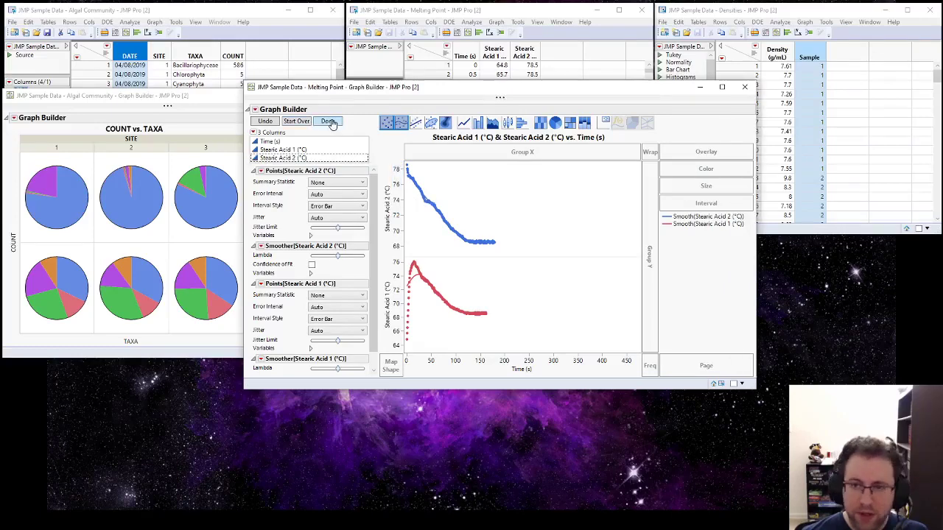
{"action": "left_click", "coordinate": [328, 121]}
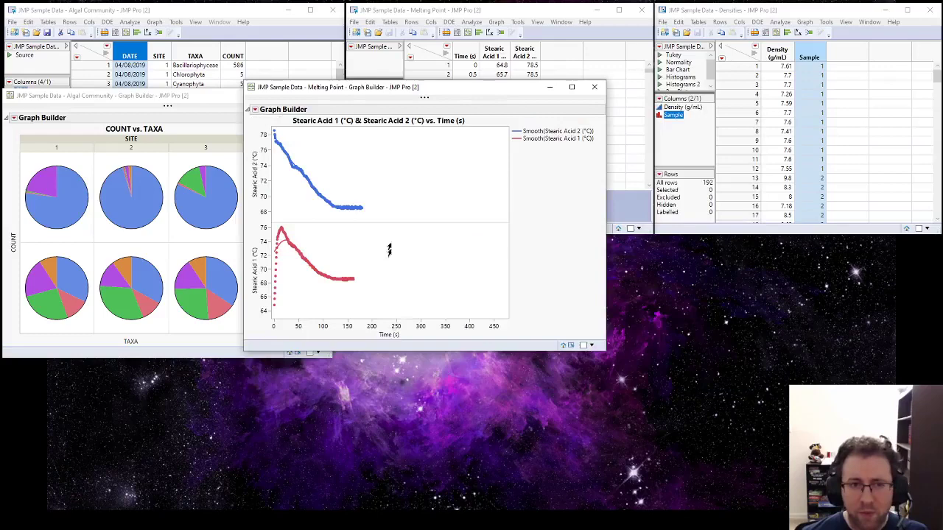
{"action": "left_click_drag", "start_coordinate": [353, 90], "coordinate": [445, 101]}
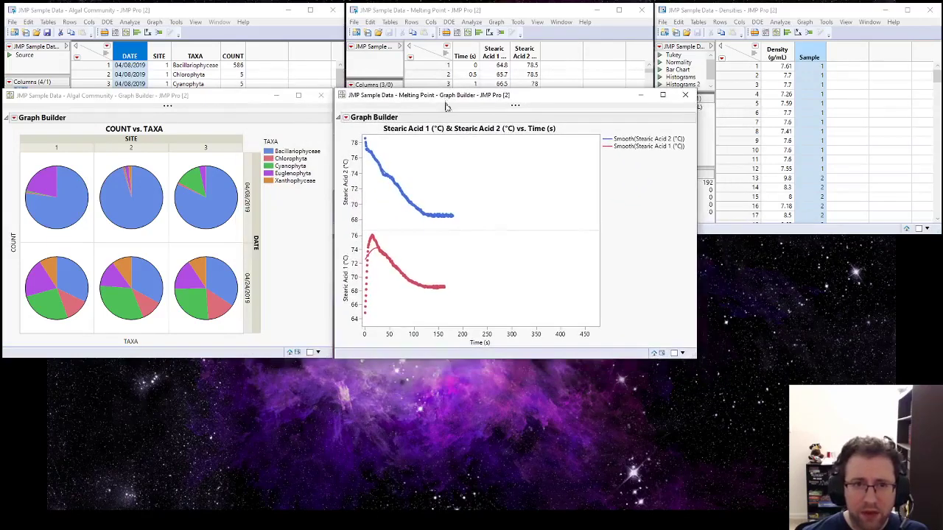
- Set the Time (s) axis maximum to 200, then lower it to 180
{"action": "double_click", "coordinate": [465, 336]}
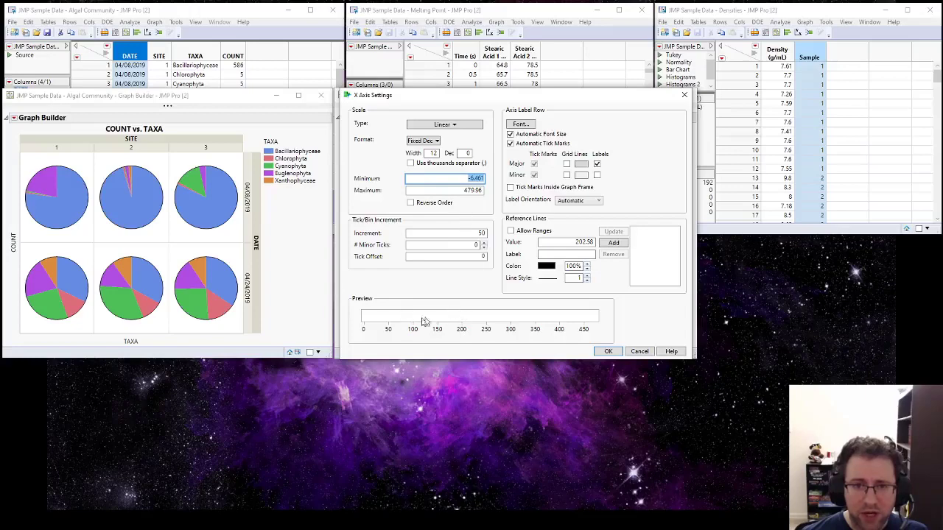
{"action": "key", "text": "Tab"}
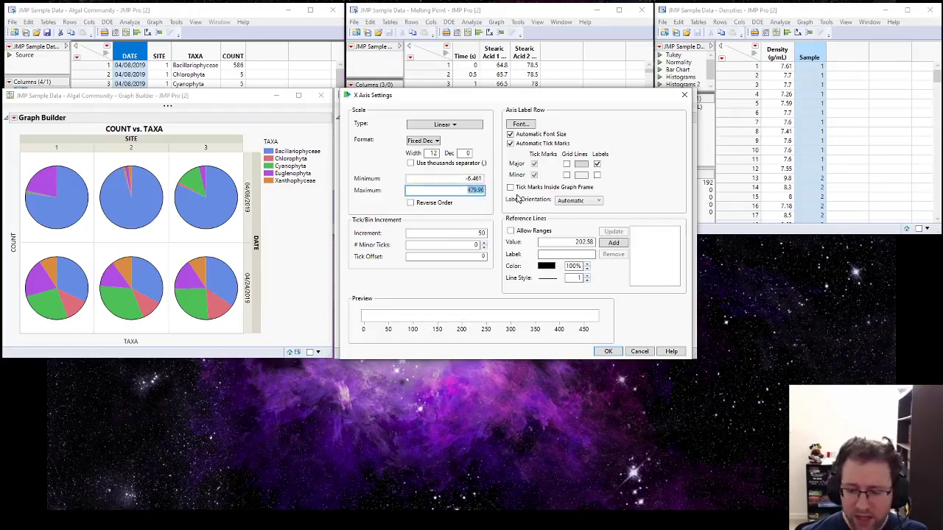
{"action": "type", "text": "2"}
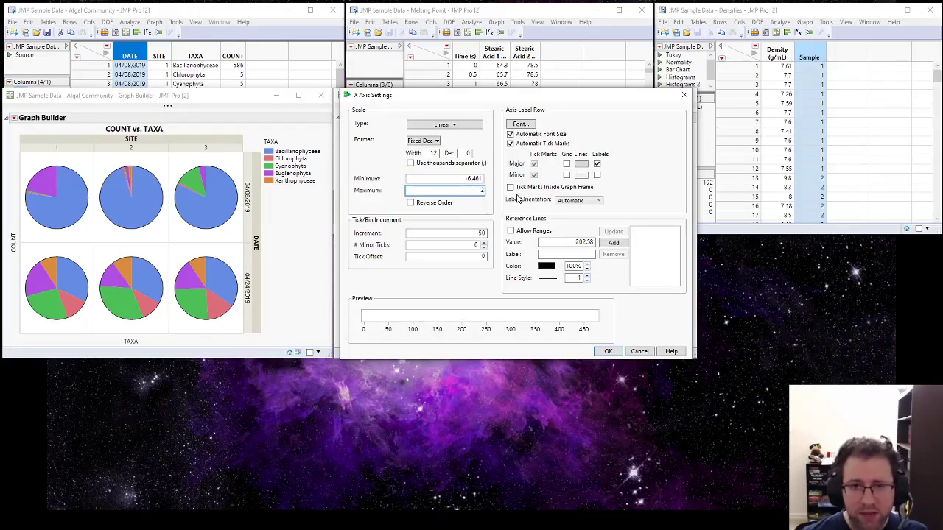
{"action": "type", "text": "00"}
{"action": "left_click", "coordinate": [609, 352]}
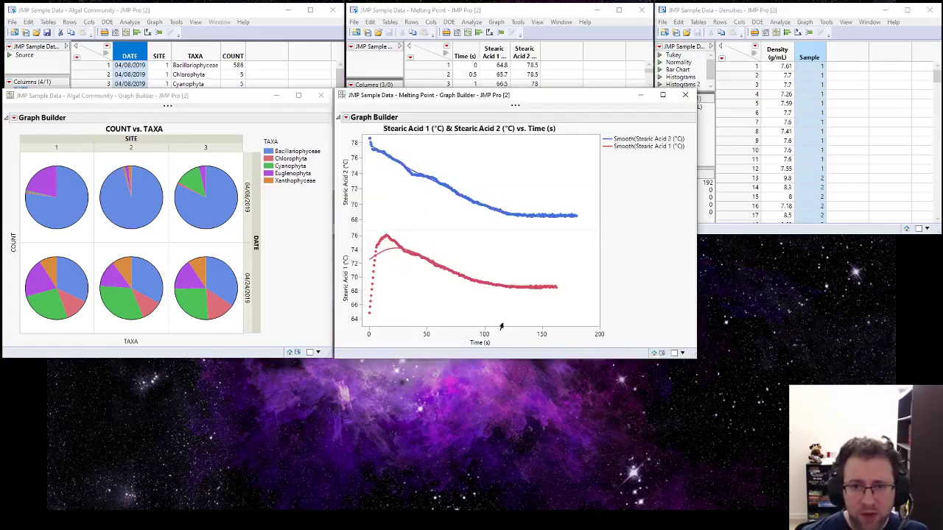
{"action": "double_click", "coordinate": [549, 335]}
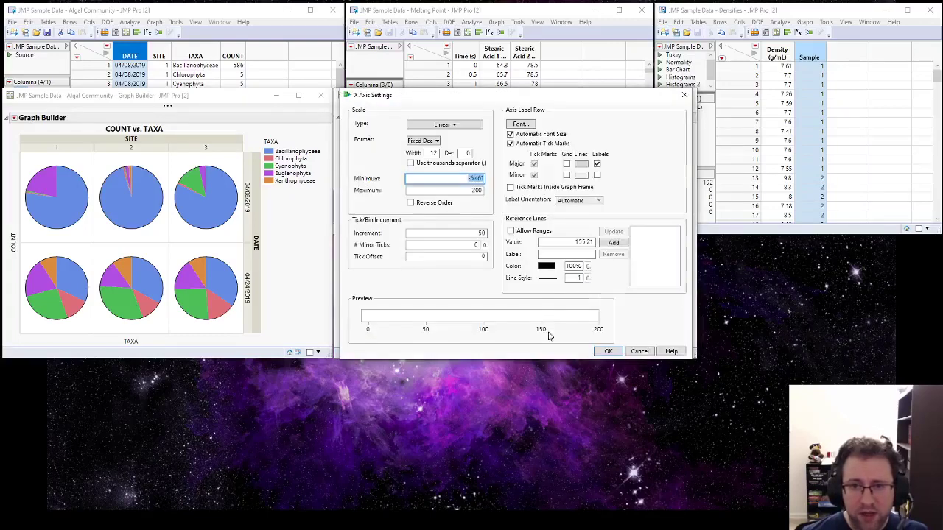
{"action": "double_click", "coordinate": [468, 190]}
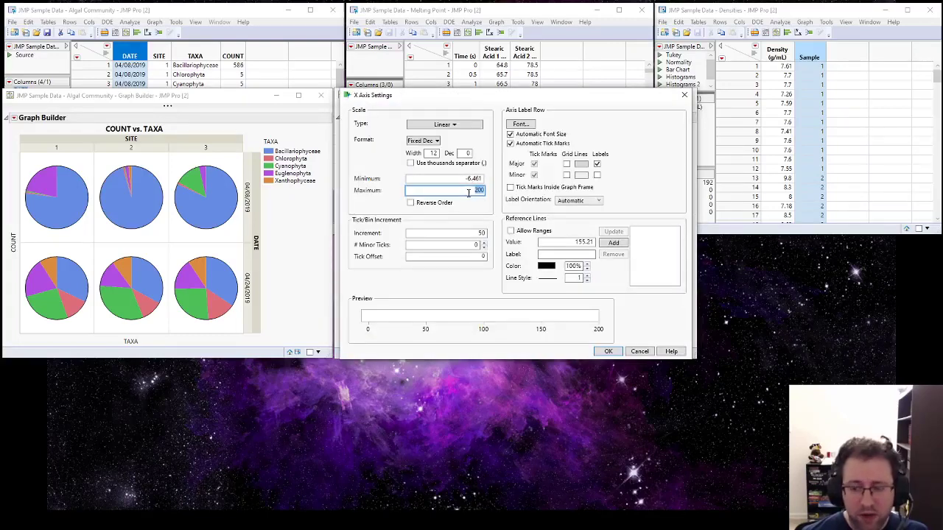
{"action": "left_click", "coordinate": [609, 351]}
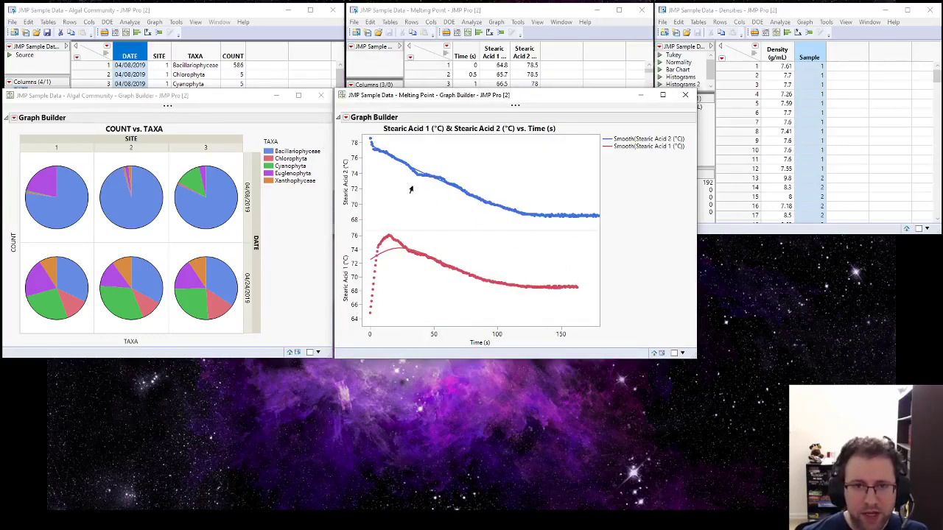
- Return the Melting Point graph to editing mode and turn off the smoother curves
{"action": "left_click", "coordinate": [346, 118]}
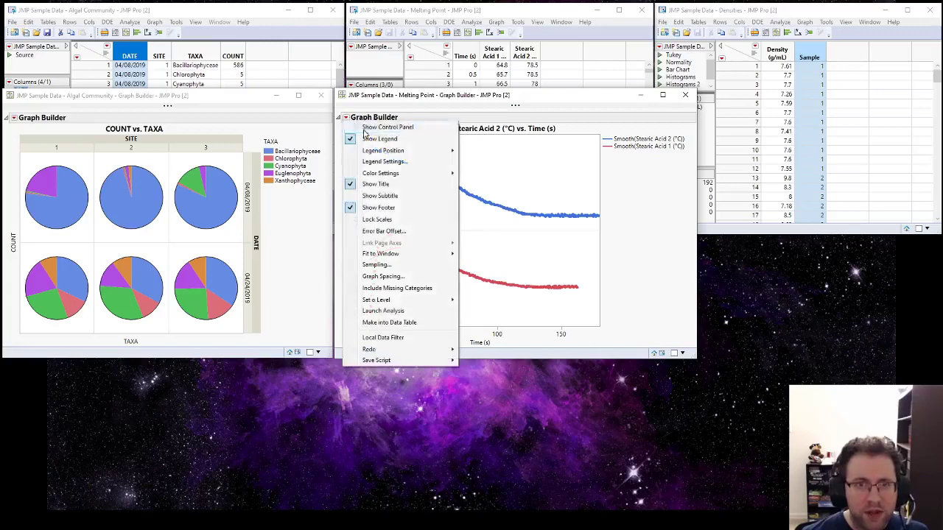
{"action": "left_click", "coordinate": [364, 130]}
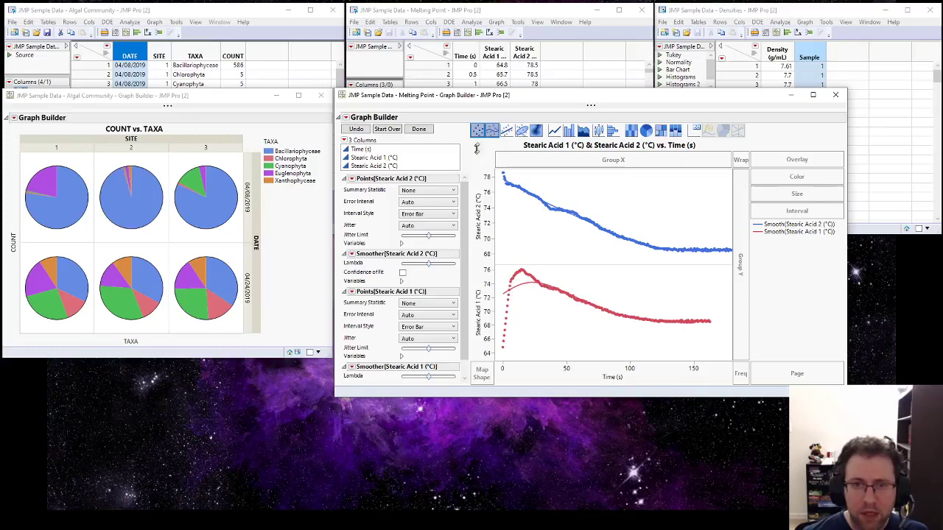
{"action": "left_click", "coordinate": [492, 131]}
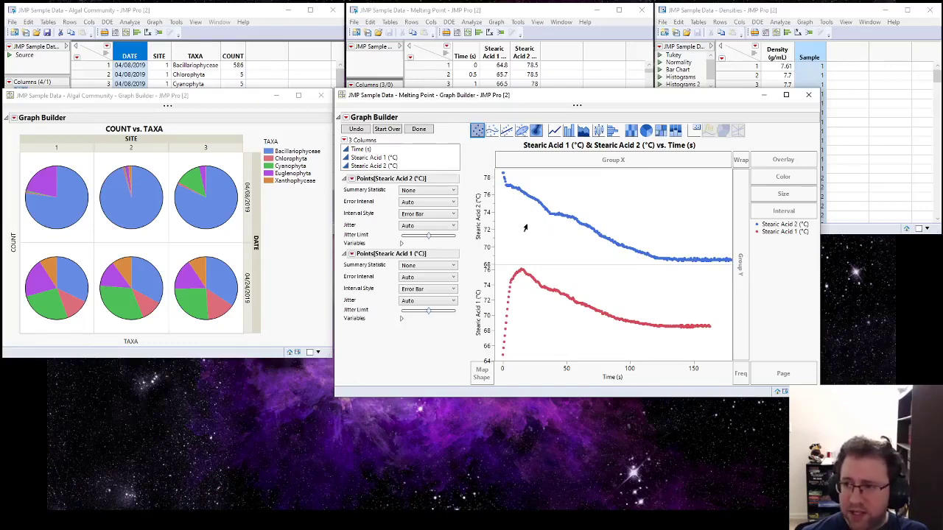
- Try a Line of Fit showing R² and the equation, then remove it again
{"action": "left_click", "coordinate": [507, 131]}
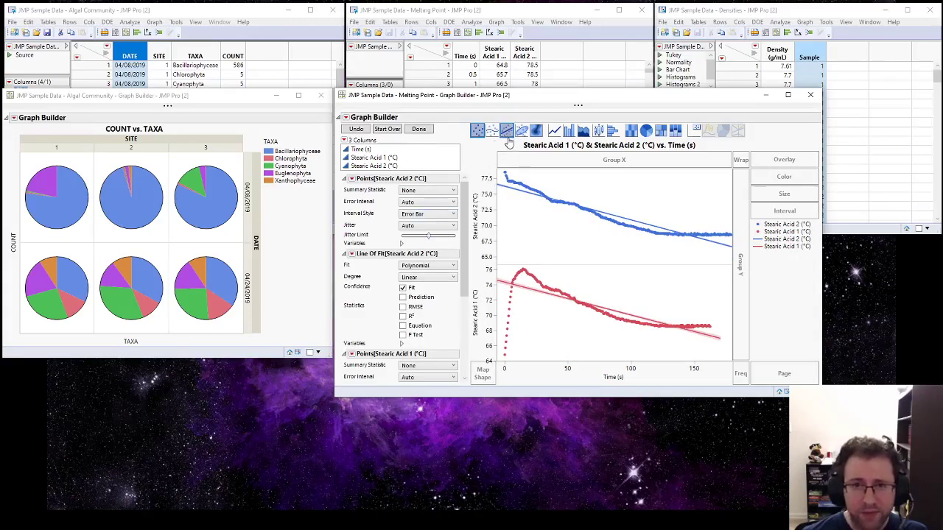
{"action": "left_click_drag", "start_coordinate": [464, 225], "coordinate": [471, 269]}
{"action": "left_click", "coordinate": [403, 226]}
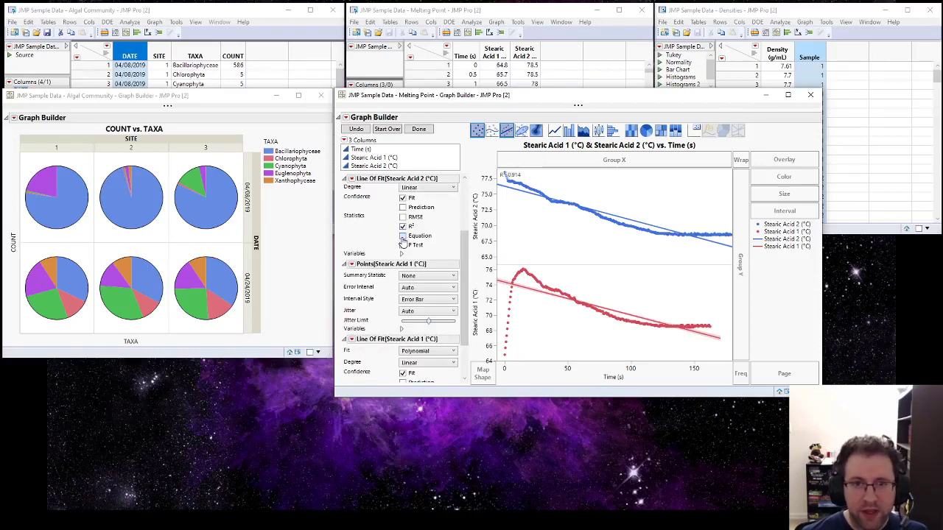
{"action": "left_click", "coordinate": [403, 236]}
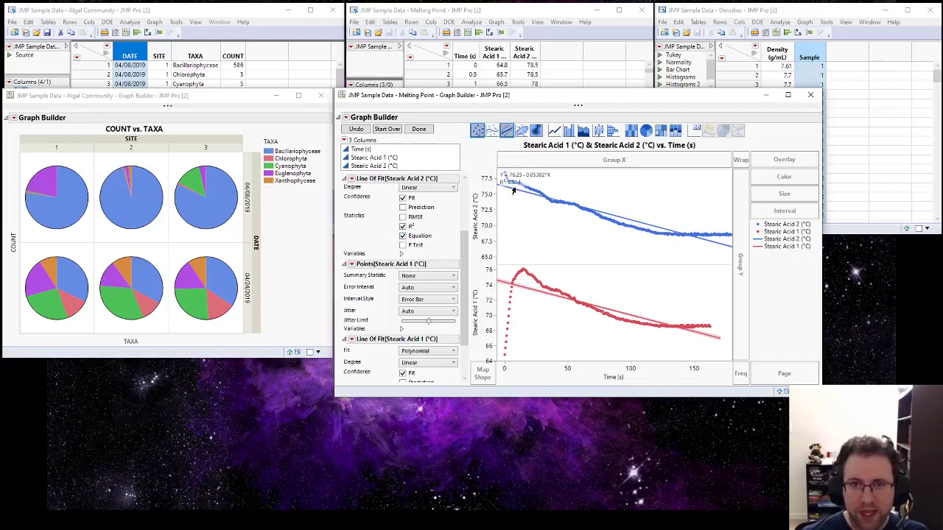
{"action": "left_click", "coordinate": [507, 131]}
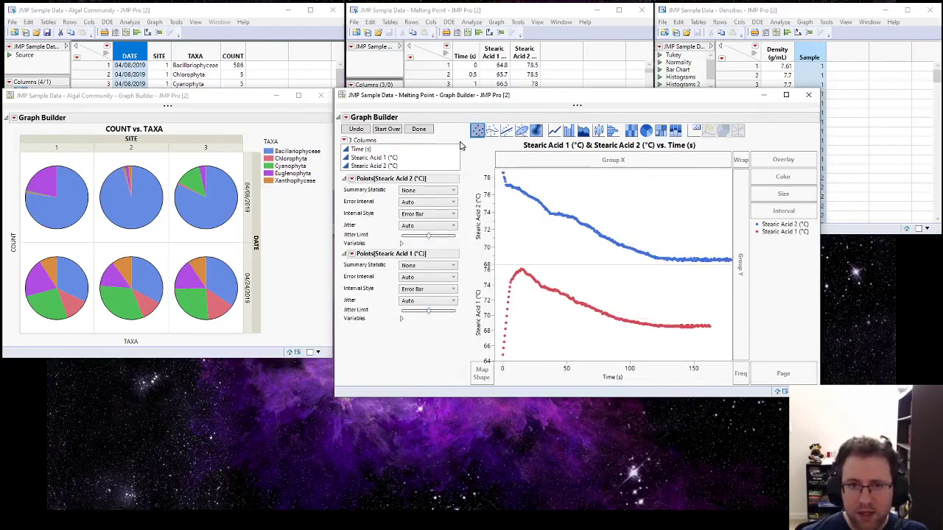
- Finish the Melting Point graph and tidy its window size and position
{"action": "left_click", "coordinate": [419, 129]}
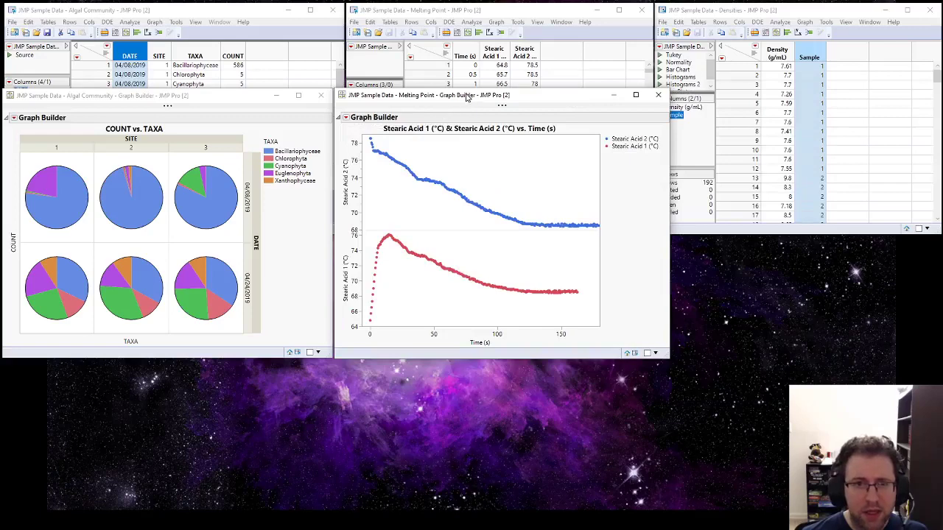
{"action": "left_click_drag", "start_coordinate": [467, 97], "coordinate": [465, 99]}
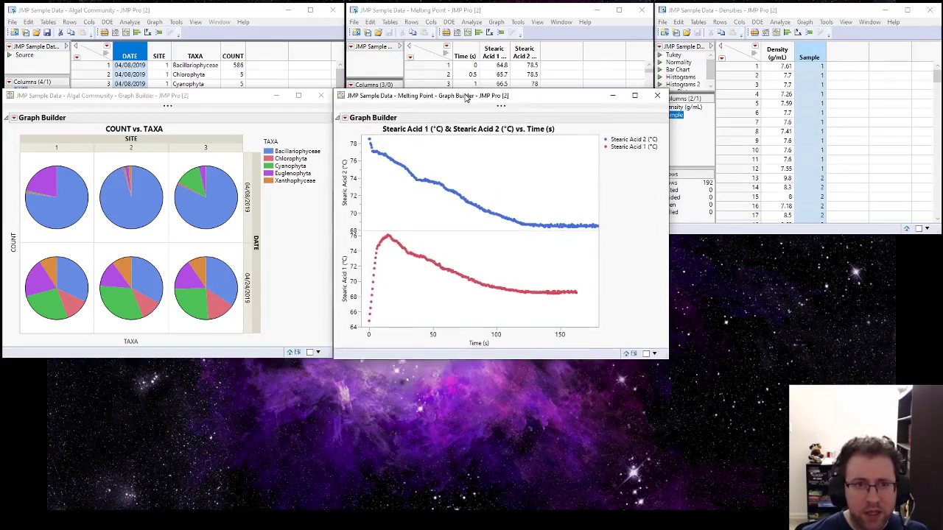
{"action": "left_click_drag", "start_coordinate": [465, 98], "coordinate": [468, 98]}
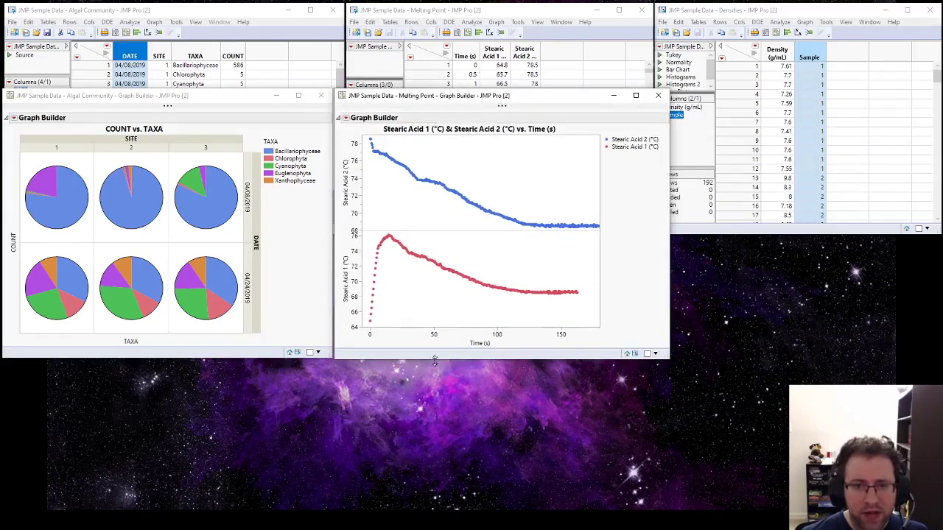
{"action": "left_click_drag", "start_coordinate": [435, 360], "coordinate": [435, 358]}
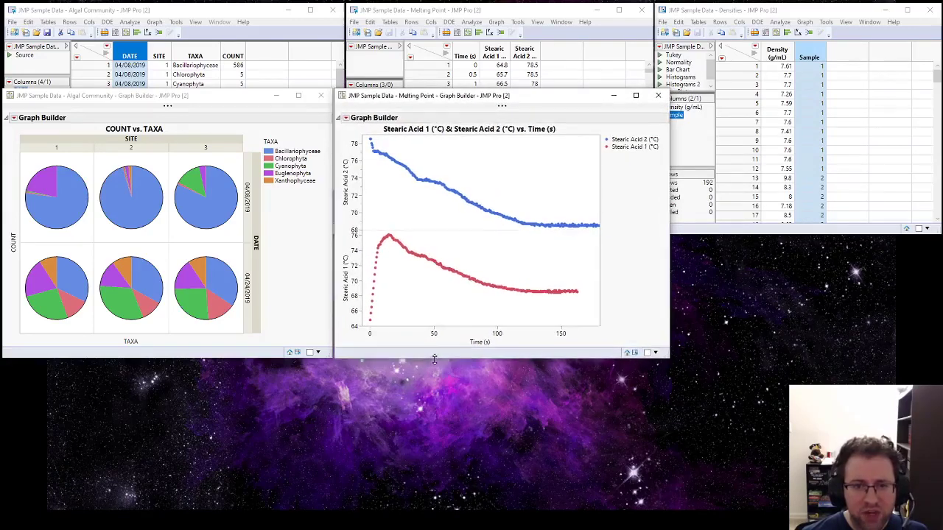
- Hide the titles on both the Melting Point and Algal Community graphs, and the Melting Point legend
{"action": "left_click", "coordinate": [346, 118]}
{"action": "left_click", "coordinate": [376, 185]}
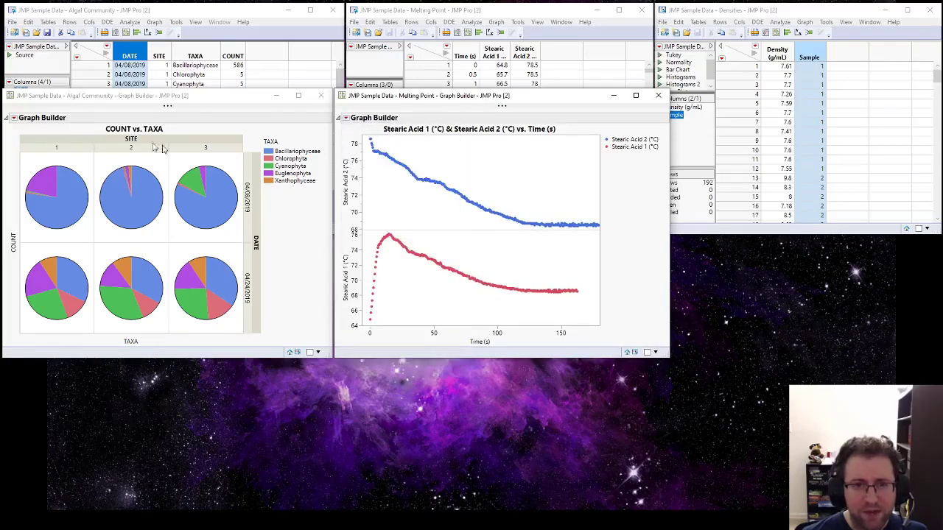
{"action": "left_click", "coordinate": [14, 118]}
{"action": "left_click", "coordinate": [33, 185]}
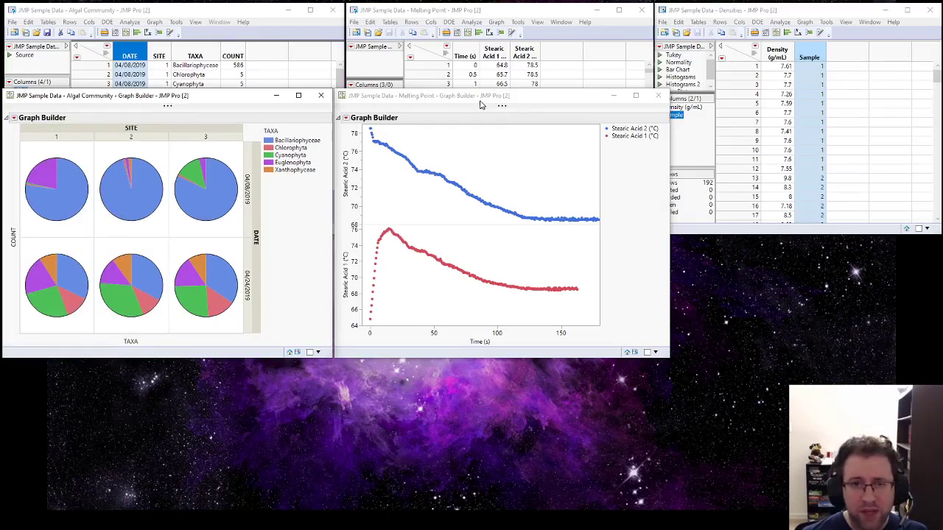
{"action": "left_click", "coordinate": [345, 119]}
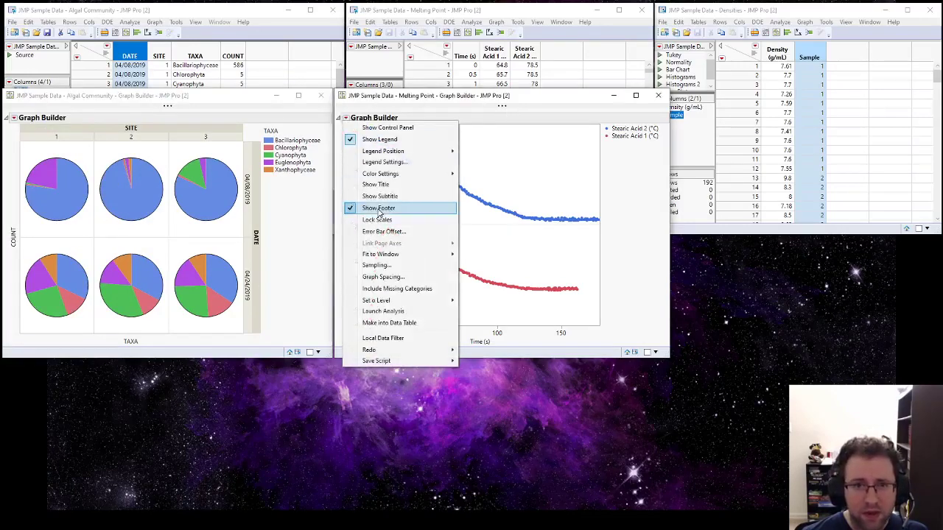
{"action": "left_click", "coordinate": [378, 139]}
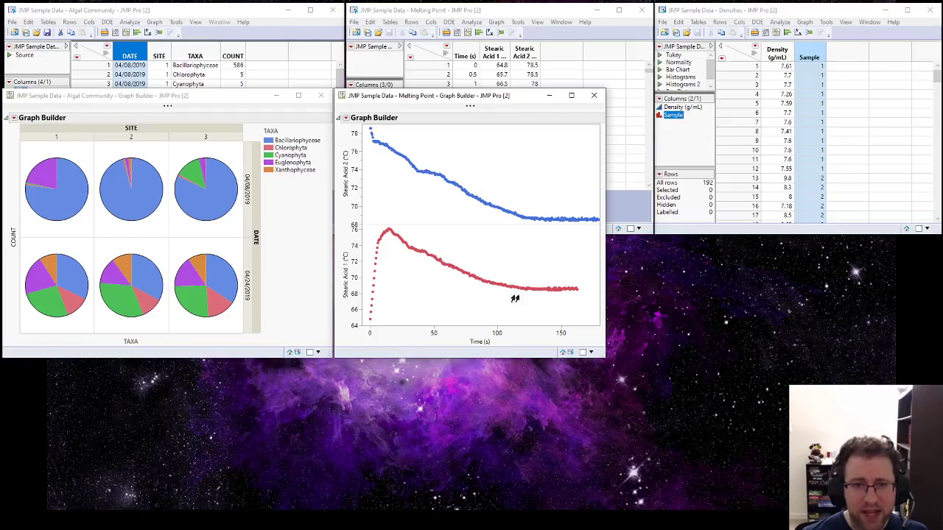
- Start a Graph Builder for Densities with Sample on X and Density (g/mL) on Y
{"action": "left_click", "coordinate": [733, 12]}
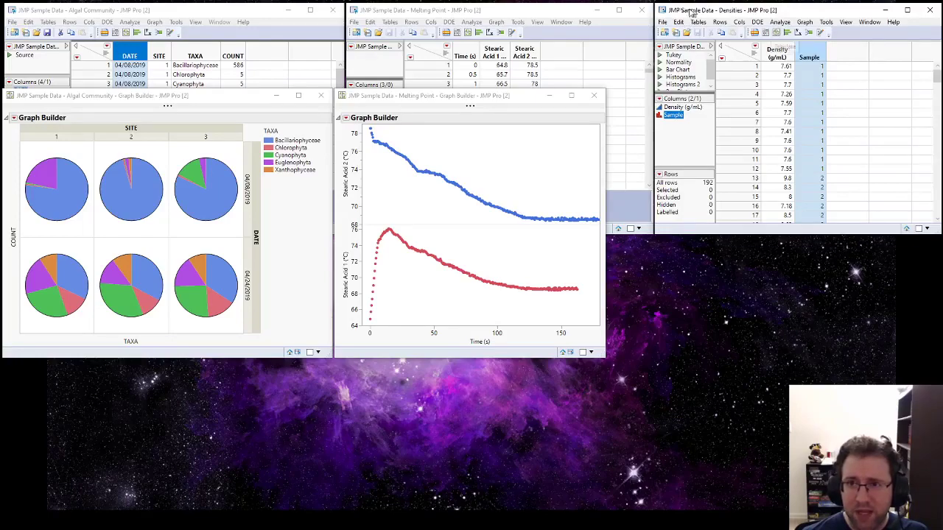
{"action": "left_click", "coordinate": [777, 33]}
{"action": "left_click_drag", "start_coordinate": [252, 37], "coordinate": [477, 103]}
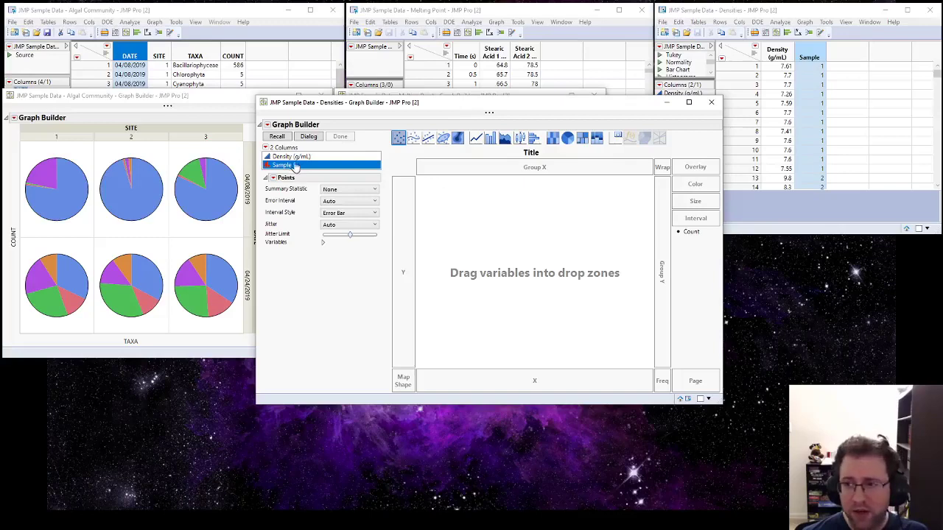
{"action": "left_click_drag", "start_coordinate": [274, 170], "coordinate": [529, 384]}
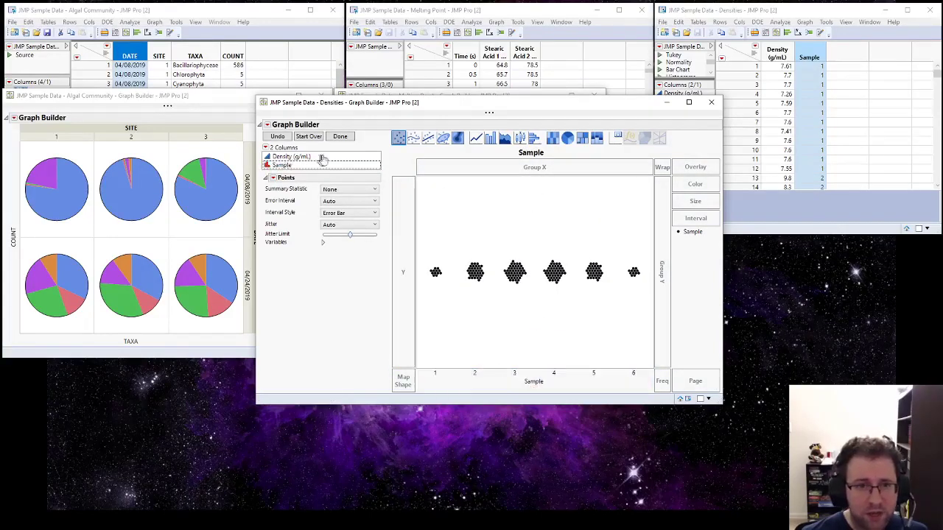
{"action": "left_click_drag", "start_coordinate": [322, 160], "coordinate": [405, 278]}
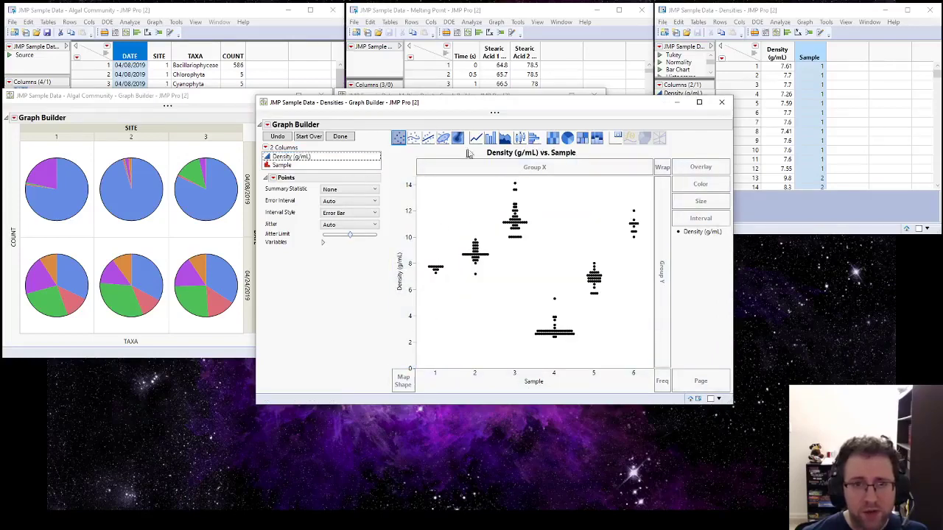
- Show mean density as bars with standard-deviation error bars and overlaid points
{"action": "left_click", "coordinate": [492, 139]}
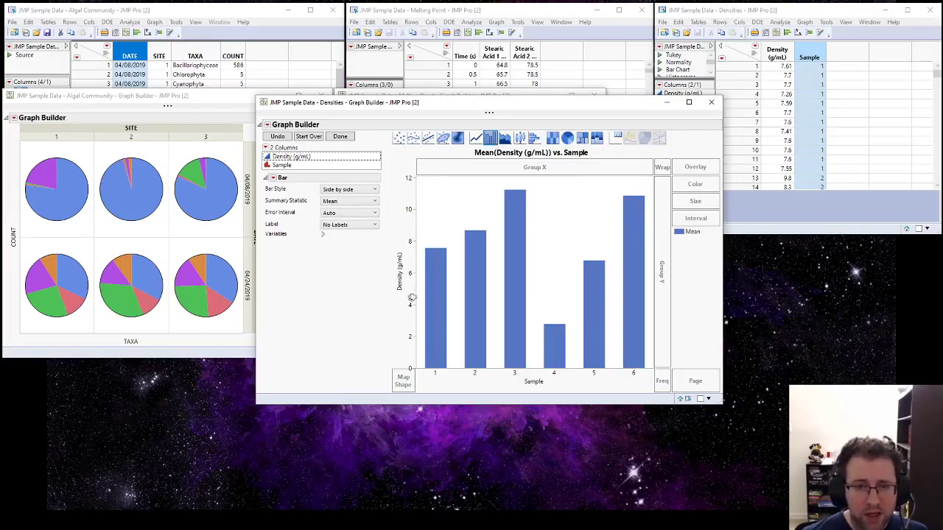
{"action": "left_click", "coordinate": [371, 213]}
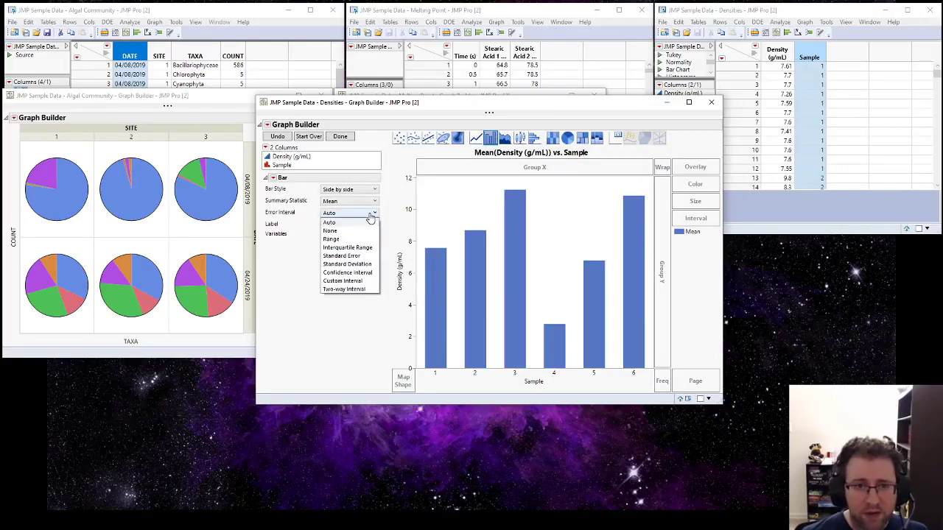
{"action": "left_click", "coordinate": [366, 267]}
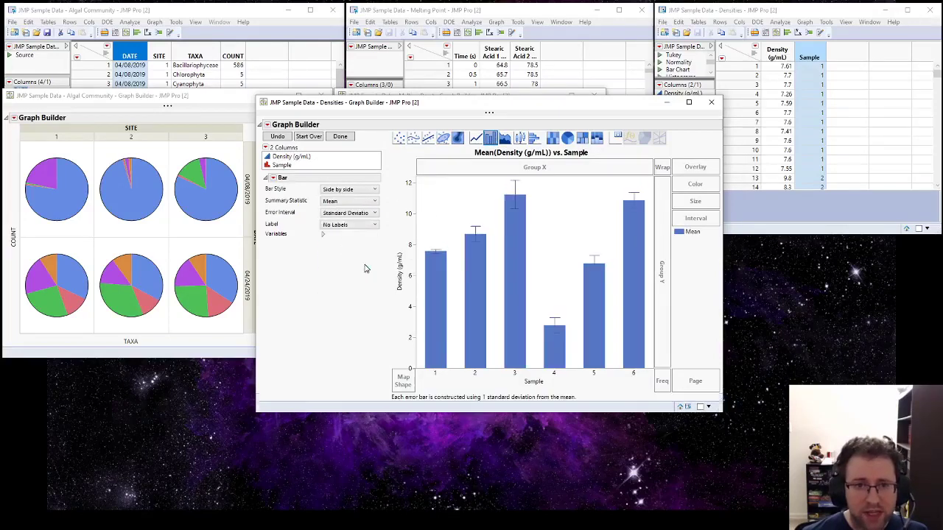
{"action": "left_click", "coordinate": [398, 139]}
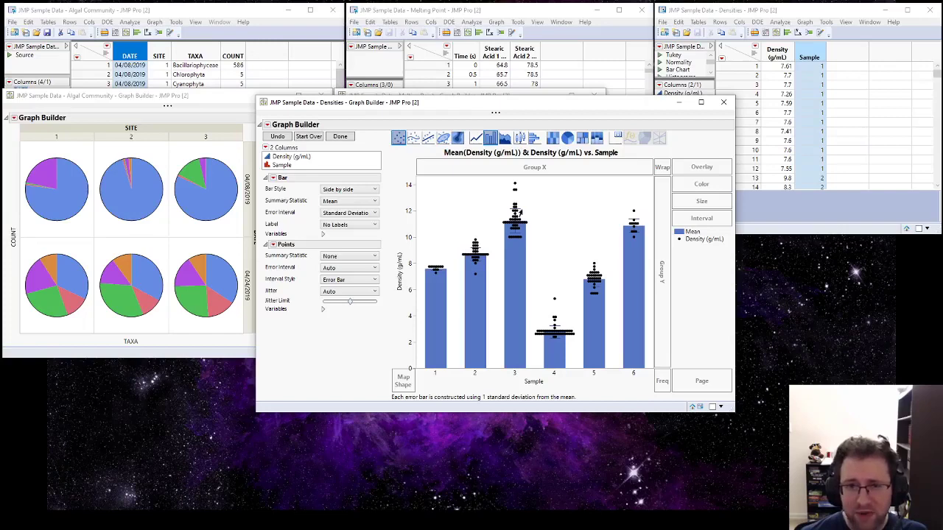
- Fill the mean density bars light grey
{"action": "right_click", "coordinate": [556, 215]}
{"action": "left_click", "coordinate": [536, 221]}
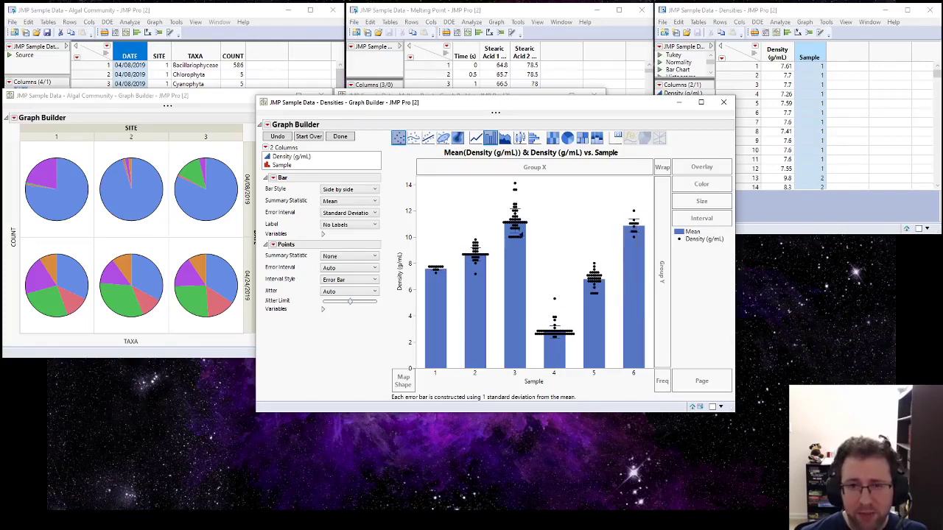
{"action": "right_click", "coordinate": [681, 232]}
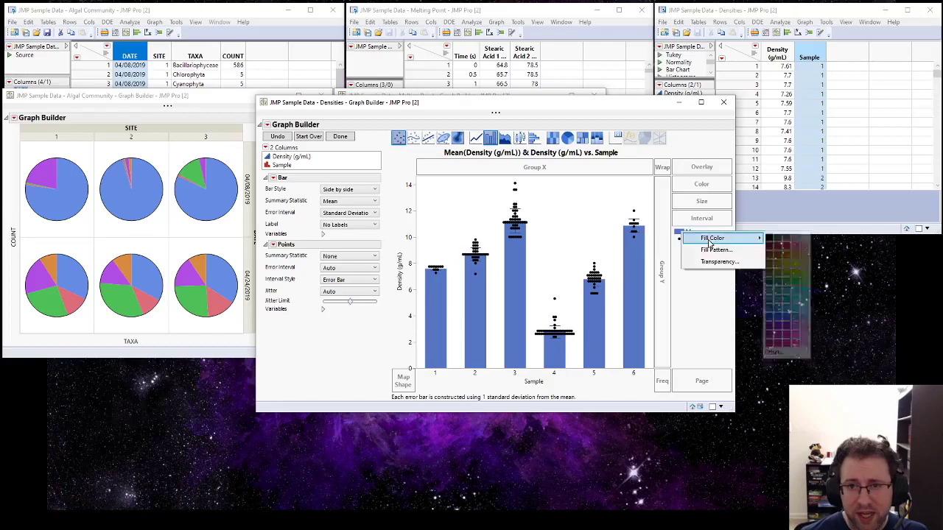
{"action": "mouse_move", "coordinate": [718, 238]}
{"action": "left_click", "coordinate": [796, 240]}
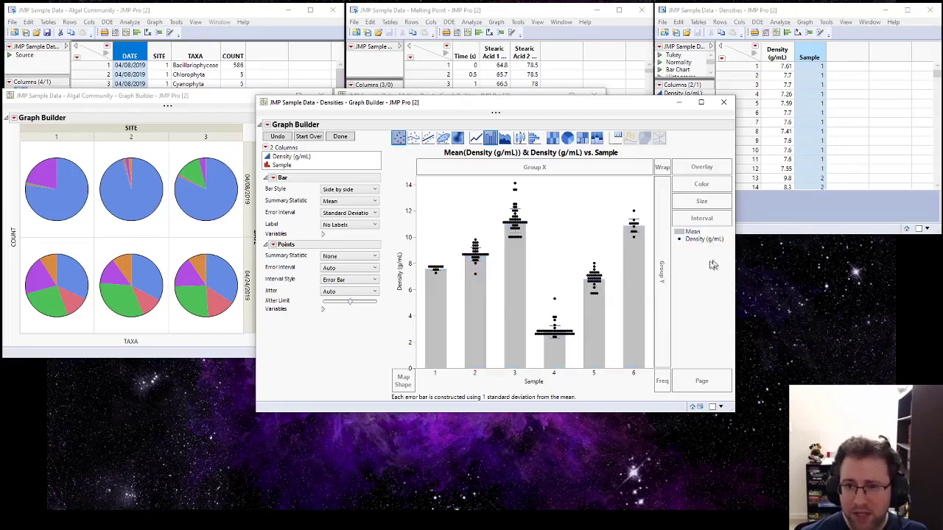
- Make the density points grey and more transparent, then bring up Customize Graph
{"action": "right_click", "coordinate": [684, 240]}
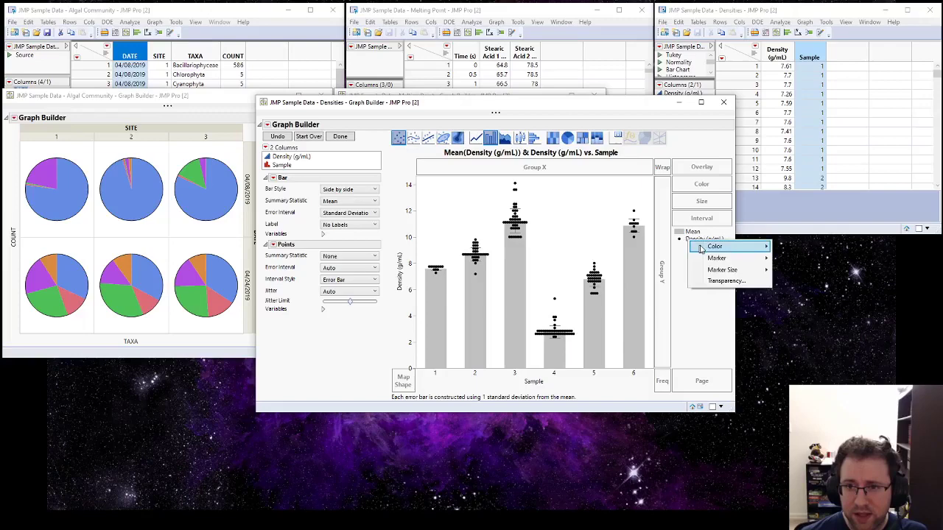
{"action": "right_click", "coordinate": [558, 208]}
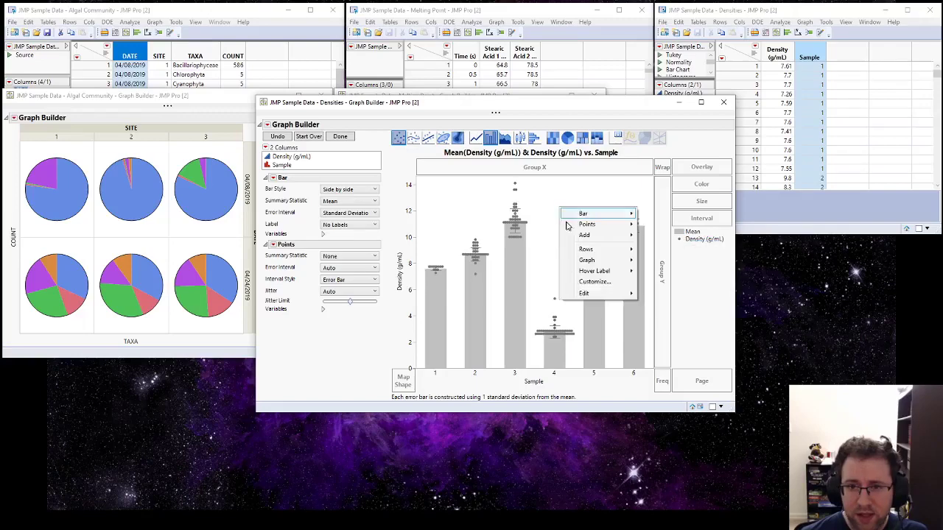
{"action": "left_click", "coordinate": [600, 282]}
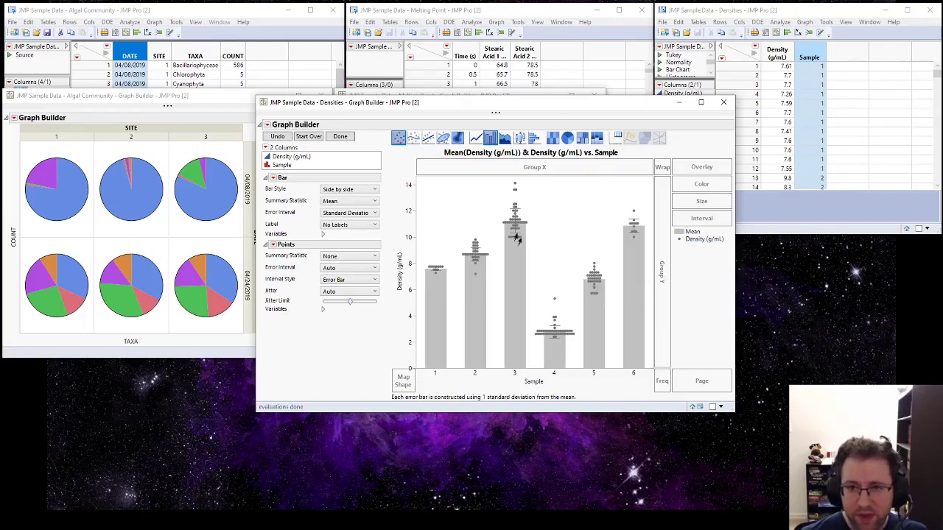
{"action": "right_click", "coordinate": [557, 211]}
{"action": "left_click", "coordinate": [633, 234]}
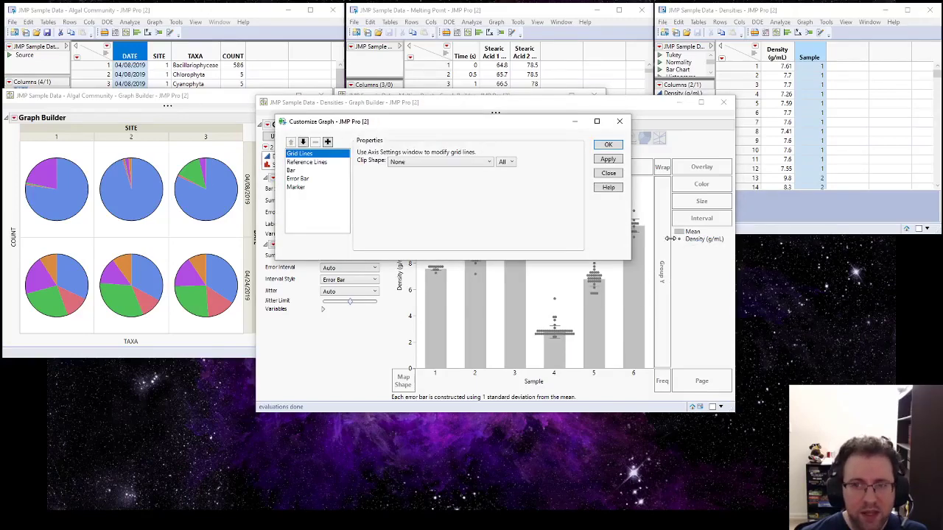
- View the Error Bar properties in Customize Graph, close it, and reopen it
{"action": "left_click", "coordinate": [299, 179]}
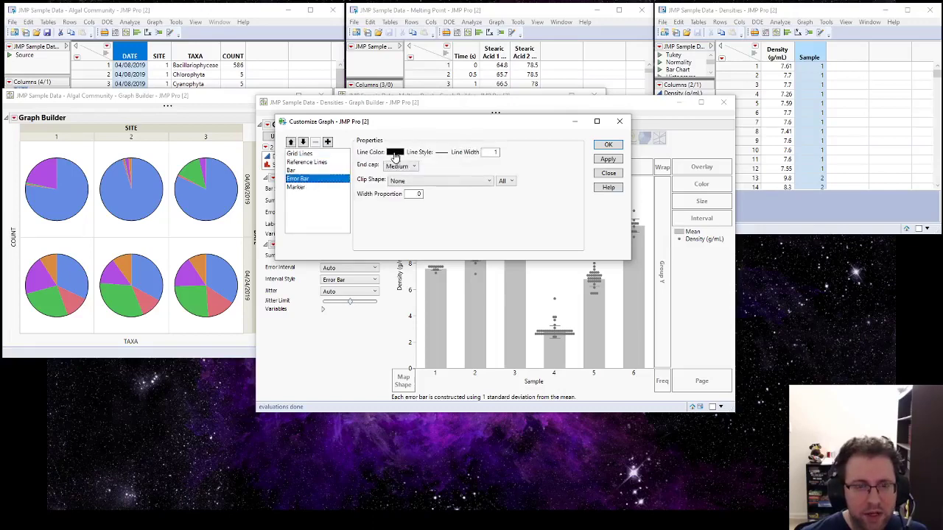
{"action": "left_click", "coordinate": [609, 172]}
{"action": "right_click", "coordinate": [567, 252]}
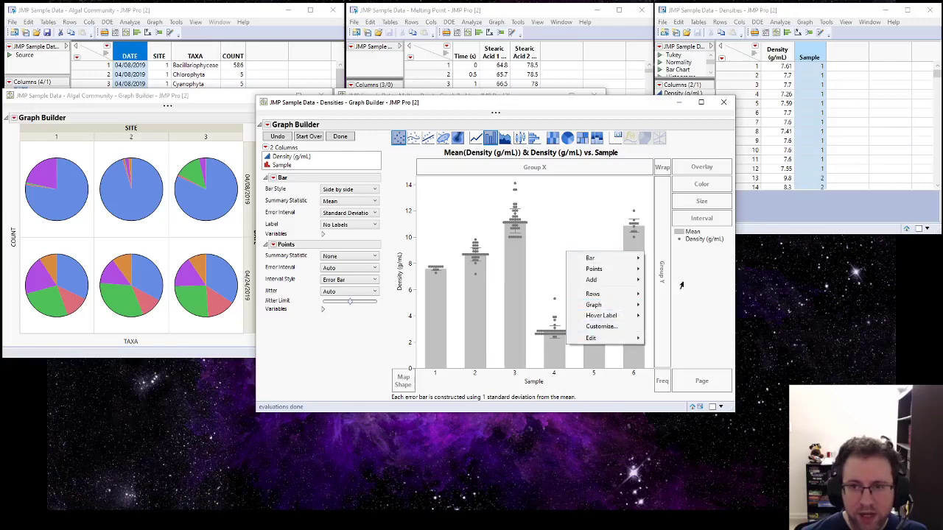
{"action": "right_click", "coordinate": [685, 234]}
{"action": "right_click", "coordinate": [685, 234]}
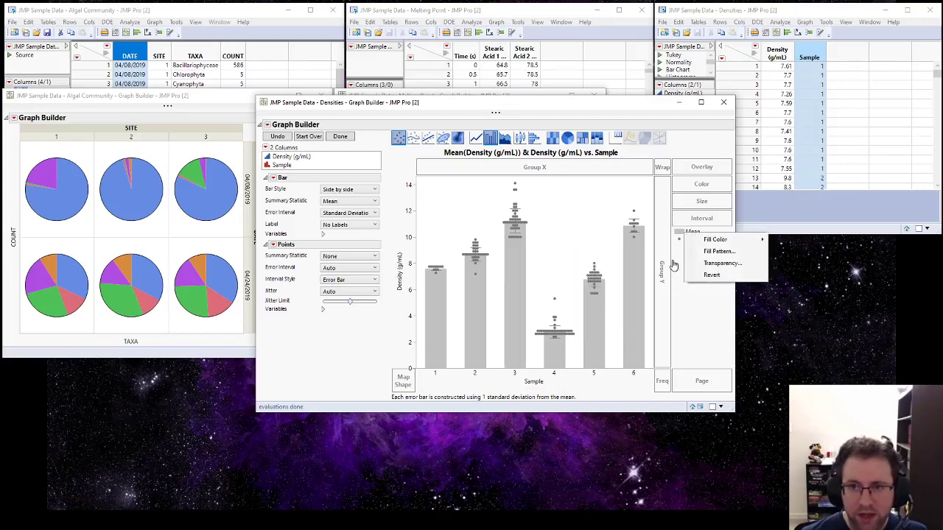
{"action": "right_click", "coordinate": [565, 236]}
{"action": "left_click", "coordinate": [599, 309]}
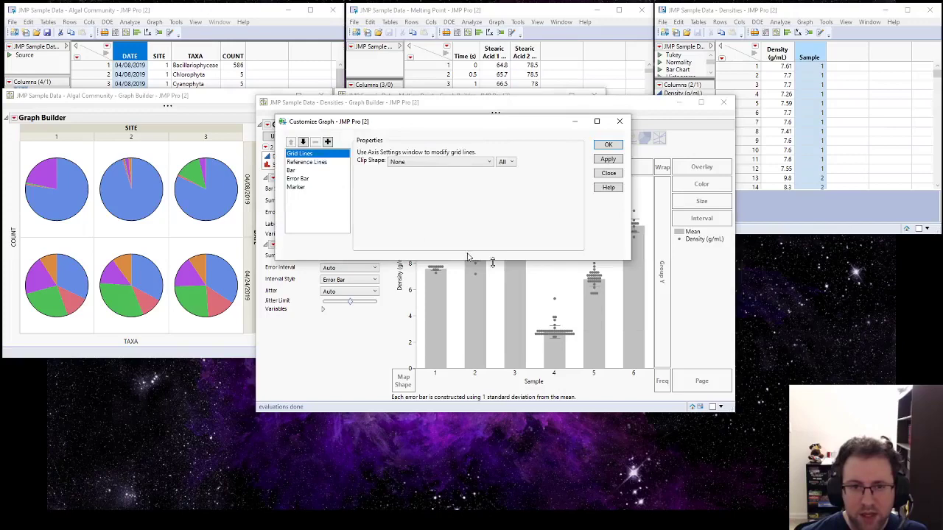
- Set the Error Bar line width to 2
{"action": "left_click_drag", "start_coordinate": [390, 123], "coordinate": [228, 120]}
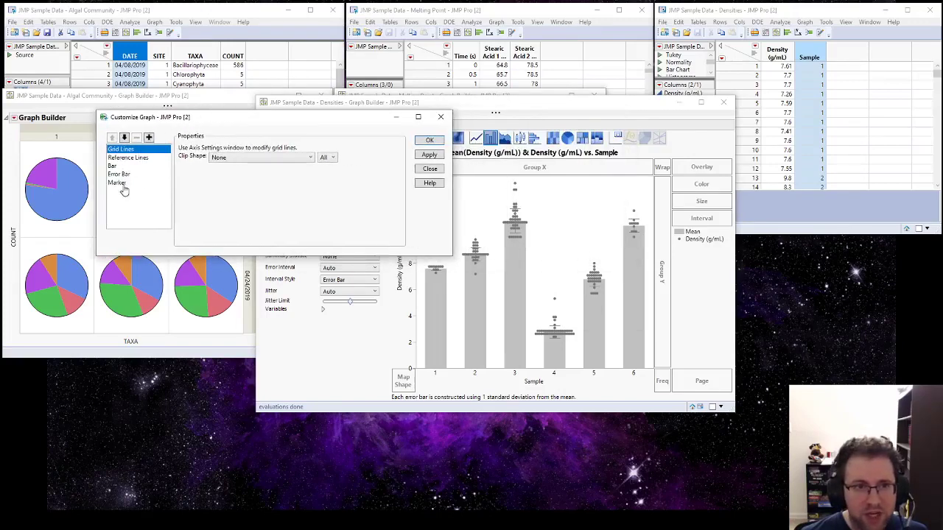
{"action": "left_click", "coordinate": [122, 174]}
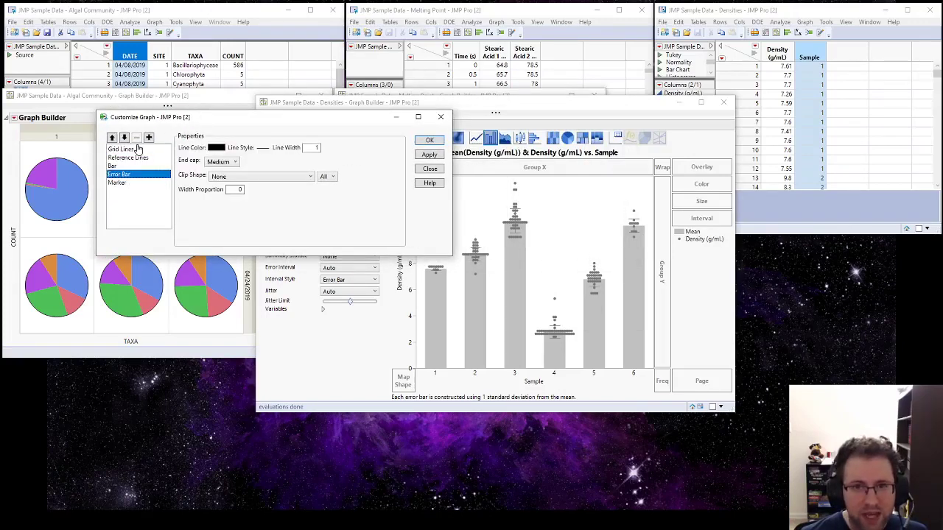
{"action": "double_click", "coordinate": [313, 149]}
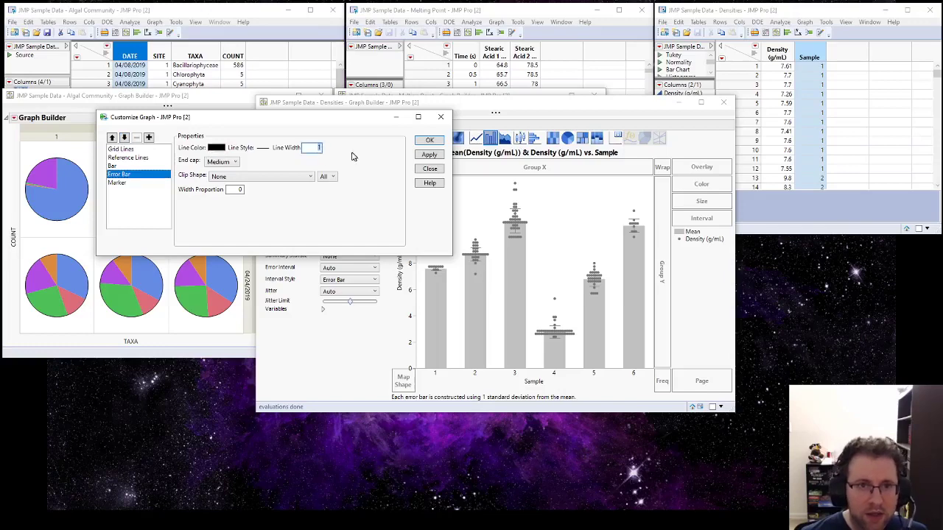
{"action": "type", "text": "2"}
{"action": "key", "text": "Return"}
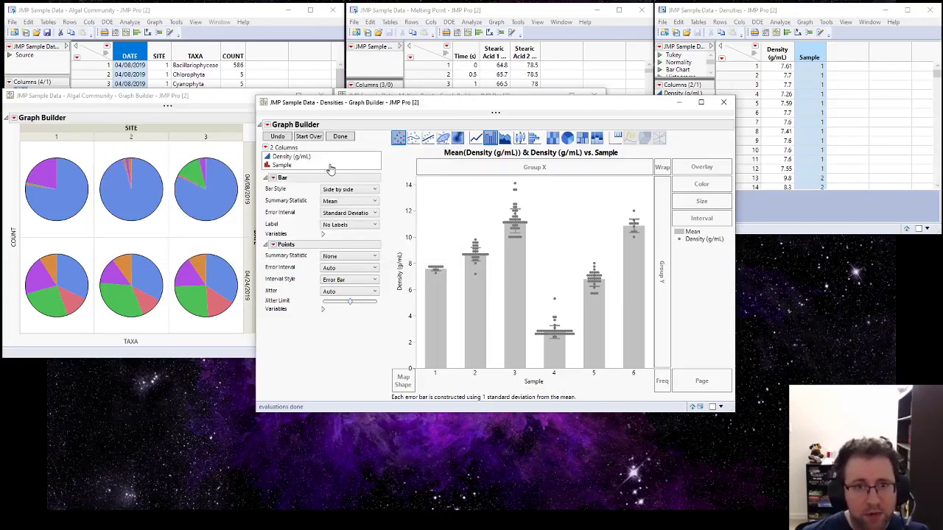
- Reopen Customize Graph and select the Error Bar line width value again
{"action": "right_click", "coordinate": [479, 203]}
{"action": "key", "text": "Escape"}
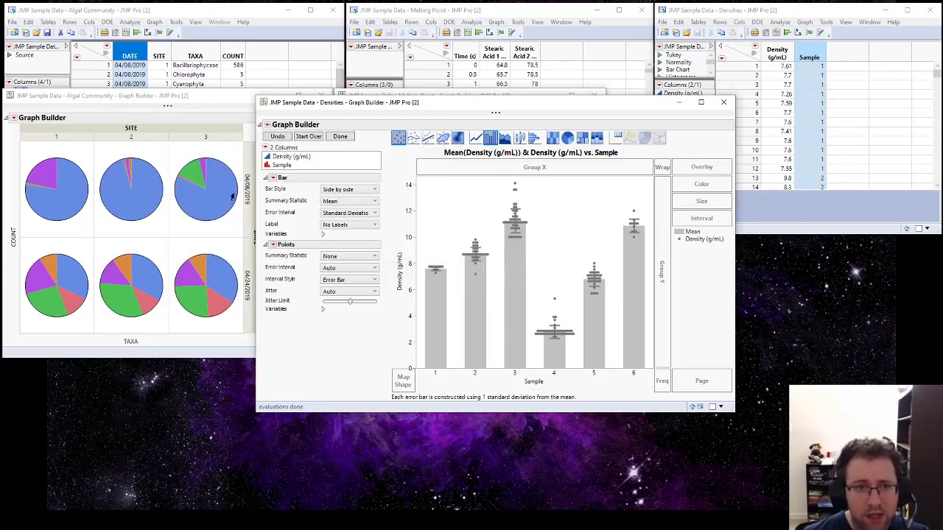
{"action": "double_click", "coordinate": [438, 200]}
{"action": "left_click", "coordinate": [298, 178]}
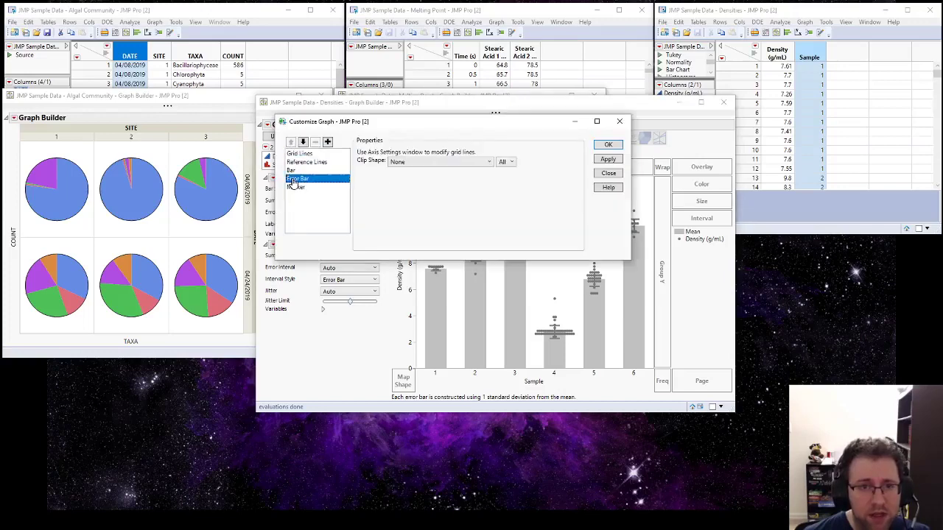
{"action": "double_click", "coordinate": [492, 152]}
{"action": "left_click_drag", "start_coordinate": [515, 125], "coordinate": [376, 152]}
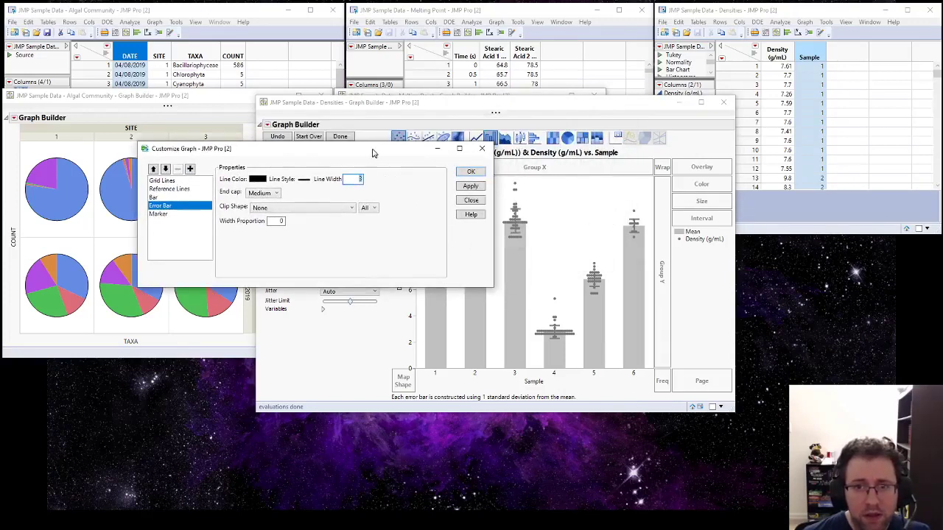
- Make the error bars black and layer them above the data points, then apply and close the customisation
{"action": "left_click", "coordinate": [262, 181]}
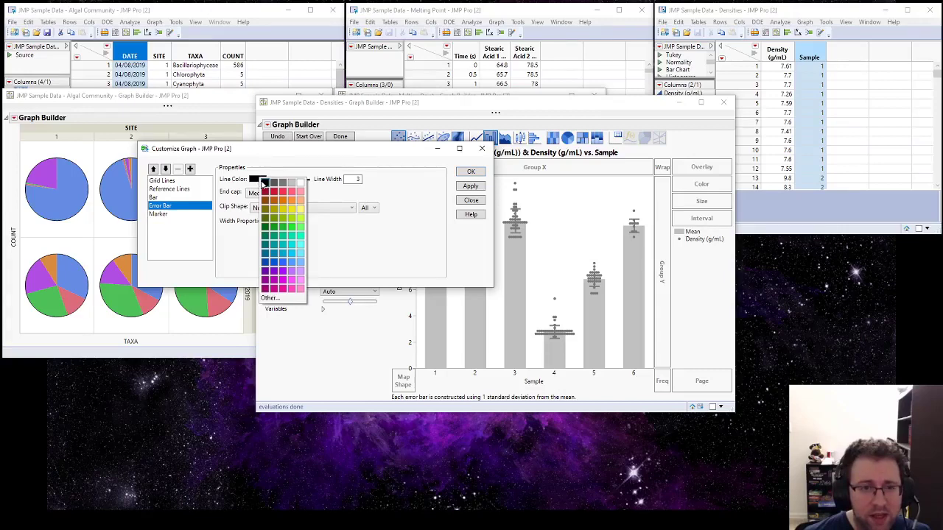
{"action": "left_click", "coordinate": [269, 298]}
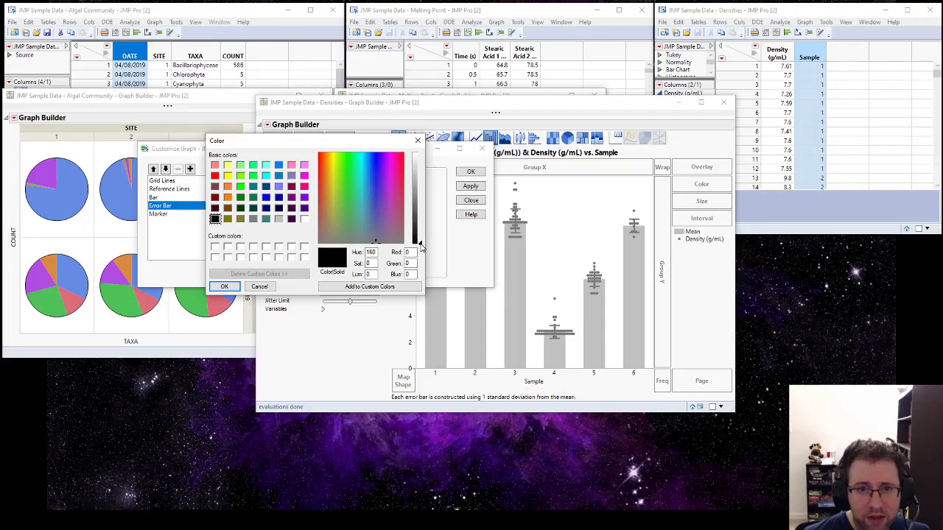
{"action": "left_click", "coordinate": [224, 287]}
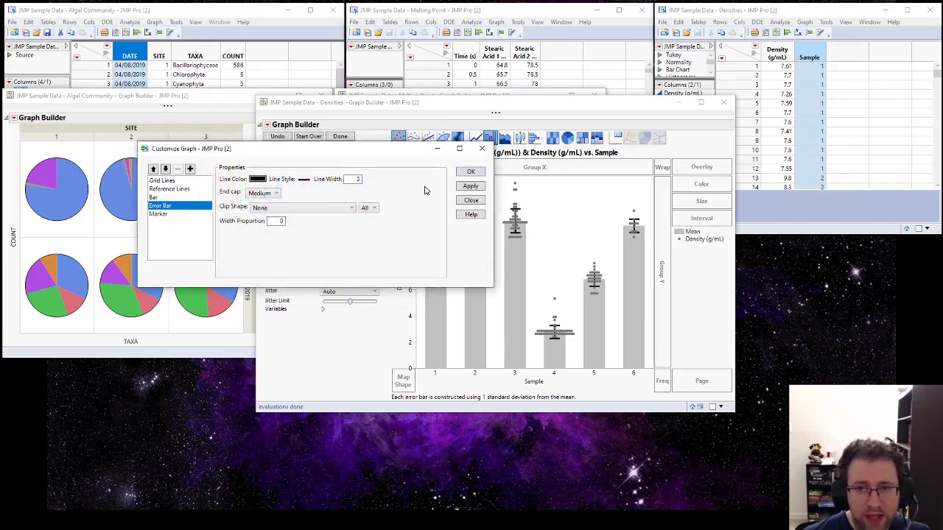
{"action": "left_click_drag", "start_coordinate": [368, 148], "coordinate": [357, 106]}
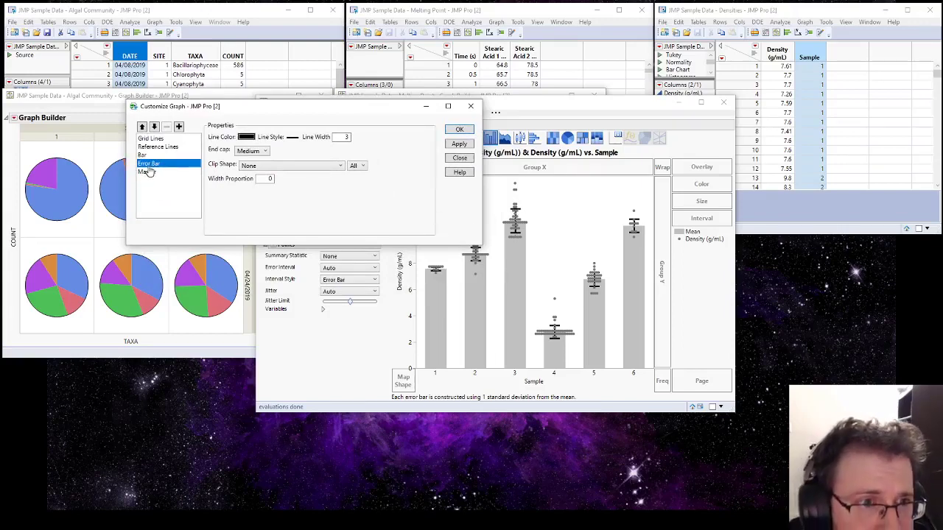
{"action": "left_click", "coordinate": [154, 128]}
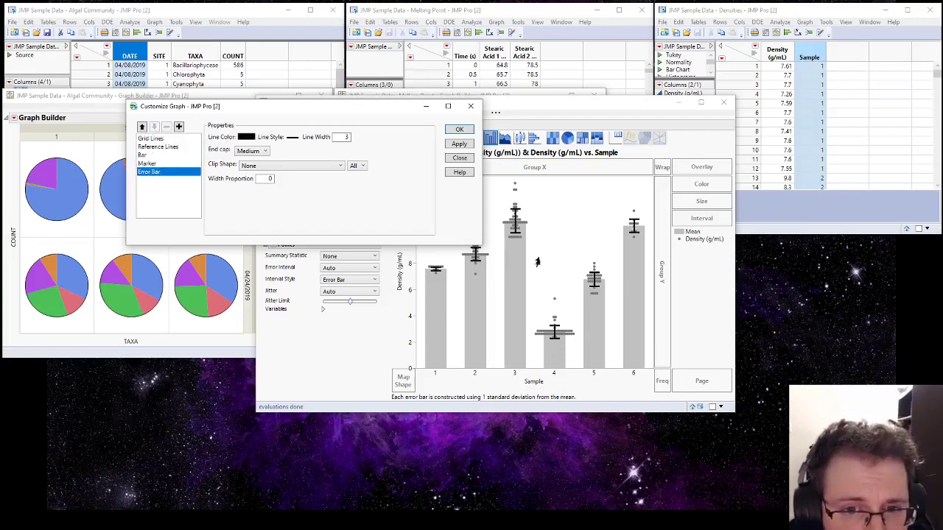
{"action": "left_click", "coordinate": [459, 131]}
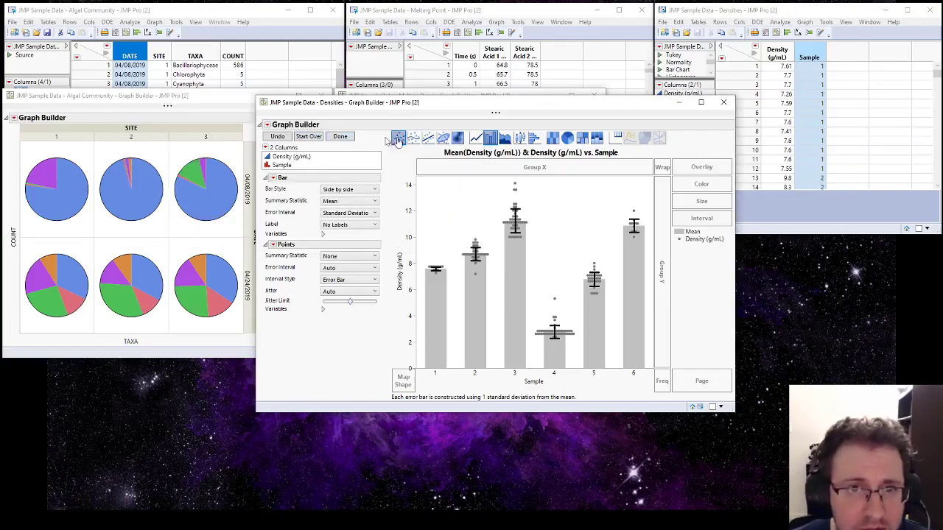
- Close the chart controls, hide the legend and title, and place the chart beside the Melting Point graph
{"action": "left_click", "coordinate": [341, 137]}
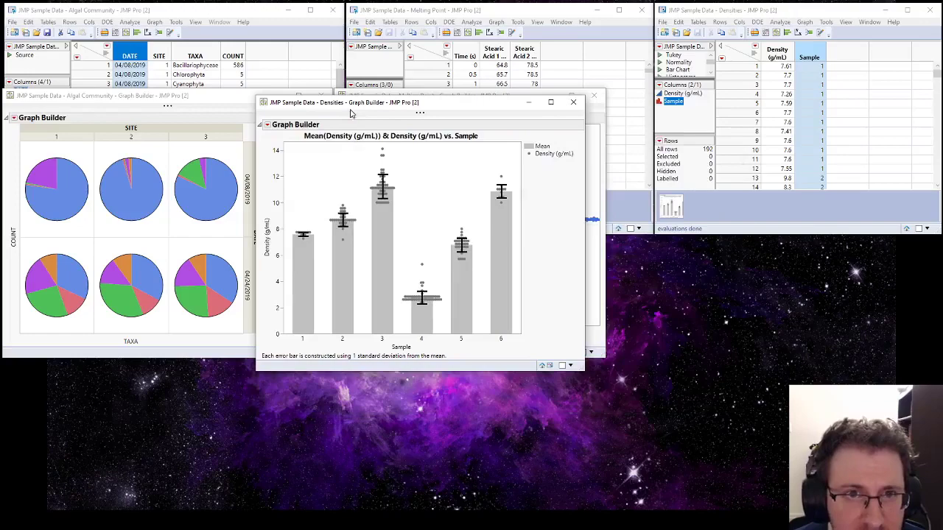
{"action": "left_click_drag", "start_coordinate": [349, 111], "coordinate": [386, 133]}
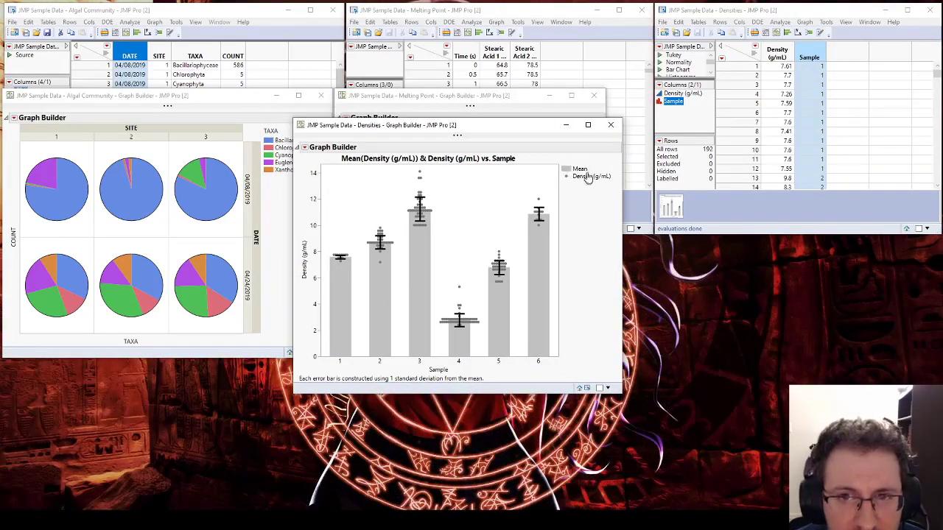
{"action": "left_click", "coordinate": [305, 148]}
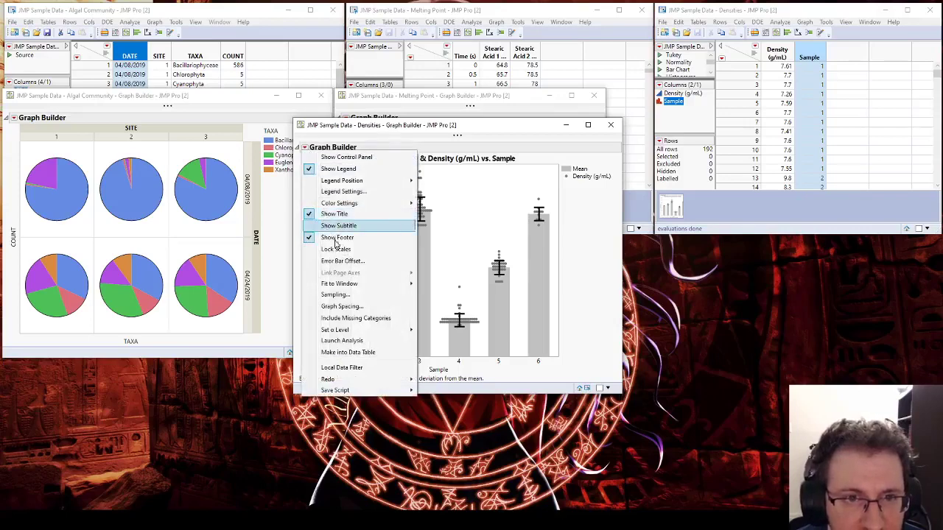
{"action": "left_click", "coordinate": [338, 171]}
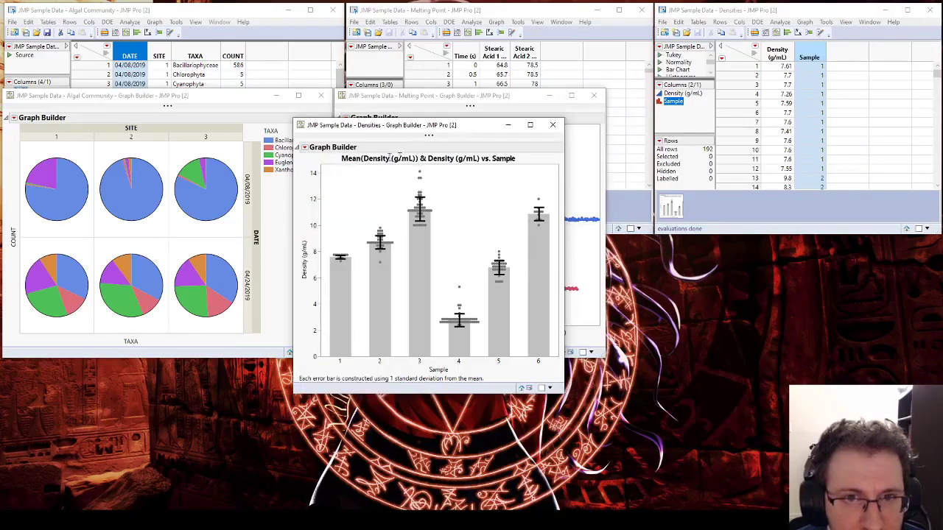
{"action": "left_click", "coordinate": [304, 148]}
{"action": "left_click", "coordinate": [330, 214]}
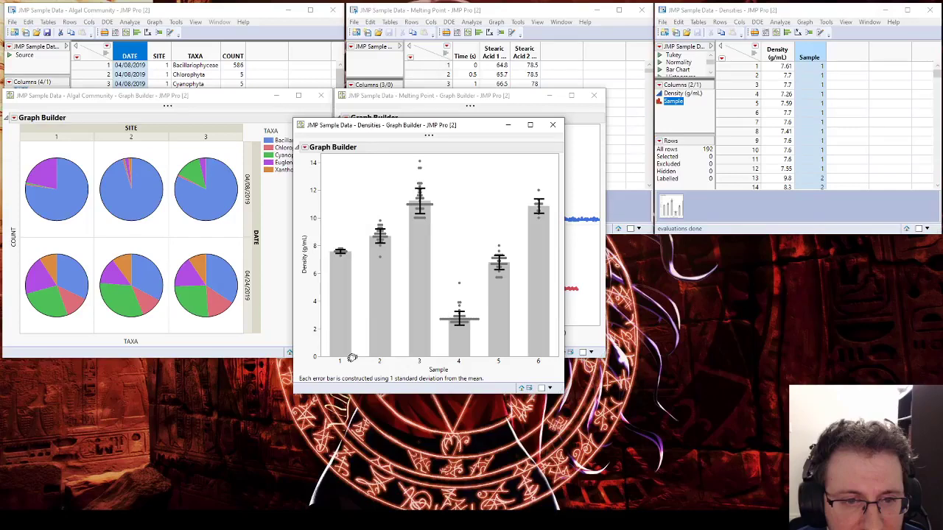
{"action": "left_click_drag", "start_coordinate": [379, 126], "coordinate": [694, 98]}
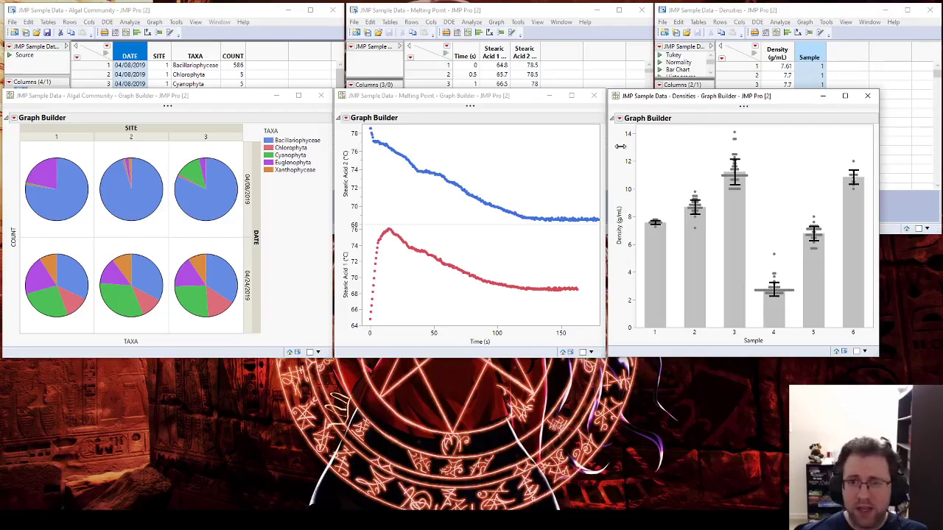
{"action": "left_click", "coordinate": [616, 108]}
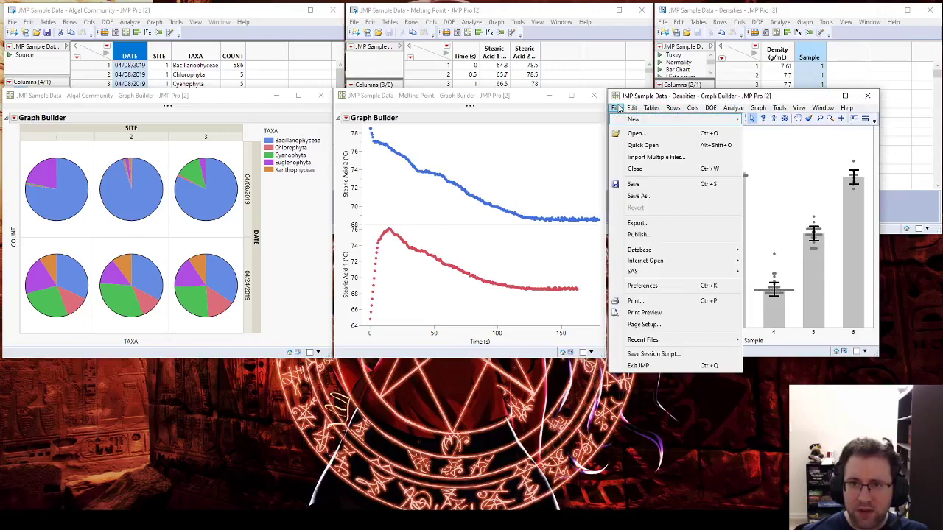
{"action": "left_click", "coordinate": [637, 223]}
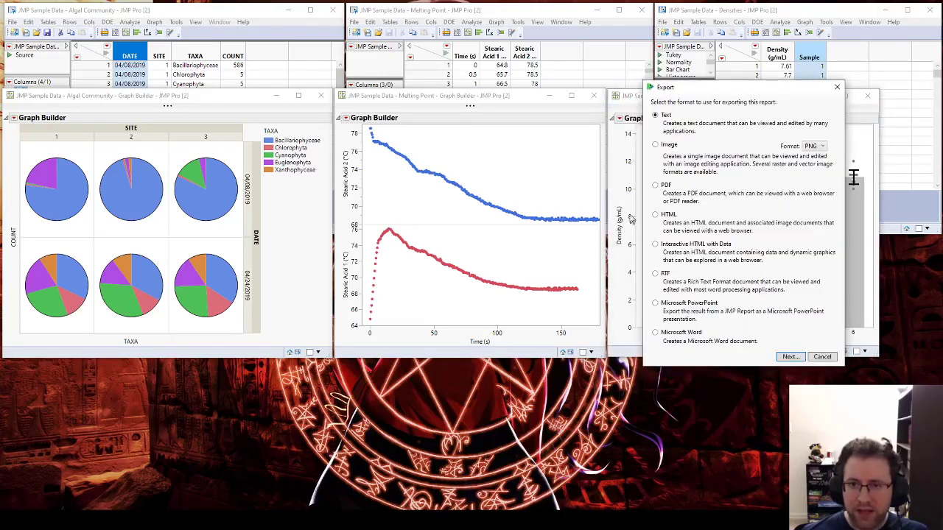
{"action": "left_click", "coordinate": [660, 145]}
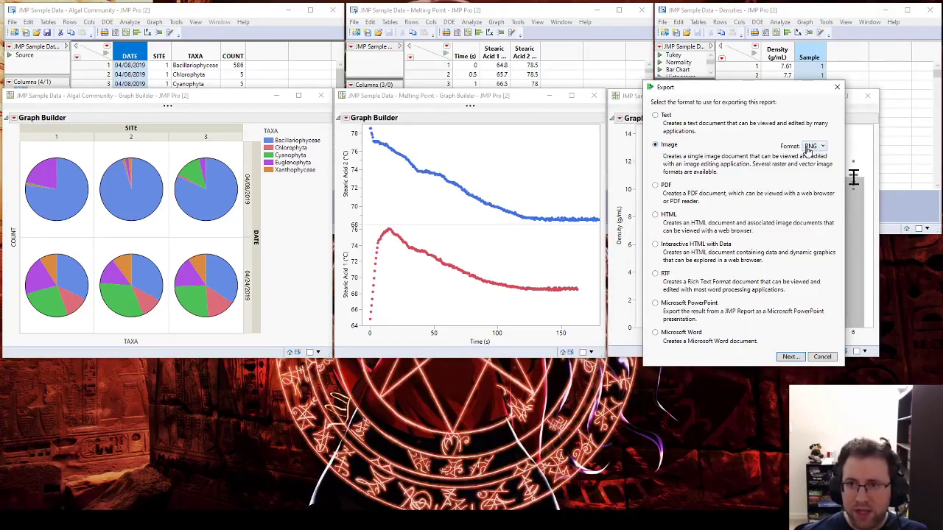
{"action": "left_click", "coordinate": [789, 358]}
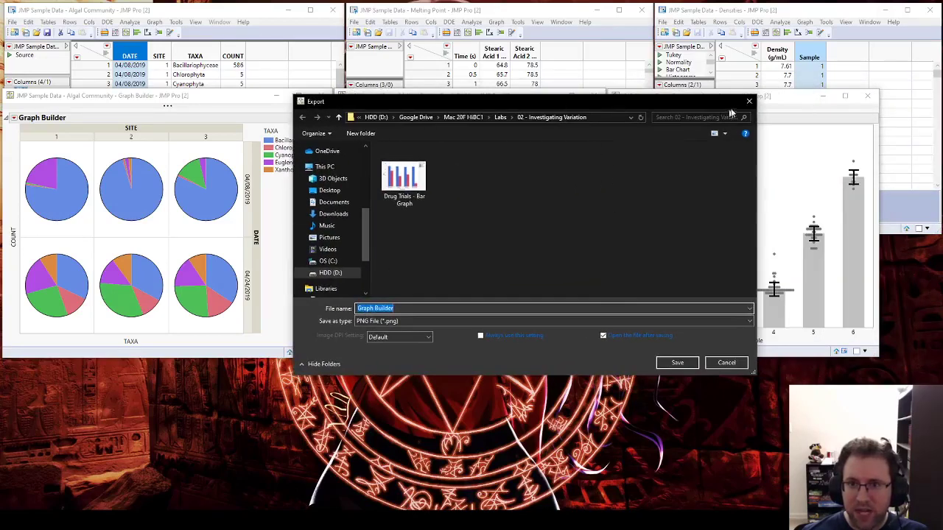
{"action": "left_click", "coordinate": [749, 101]}
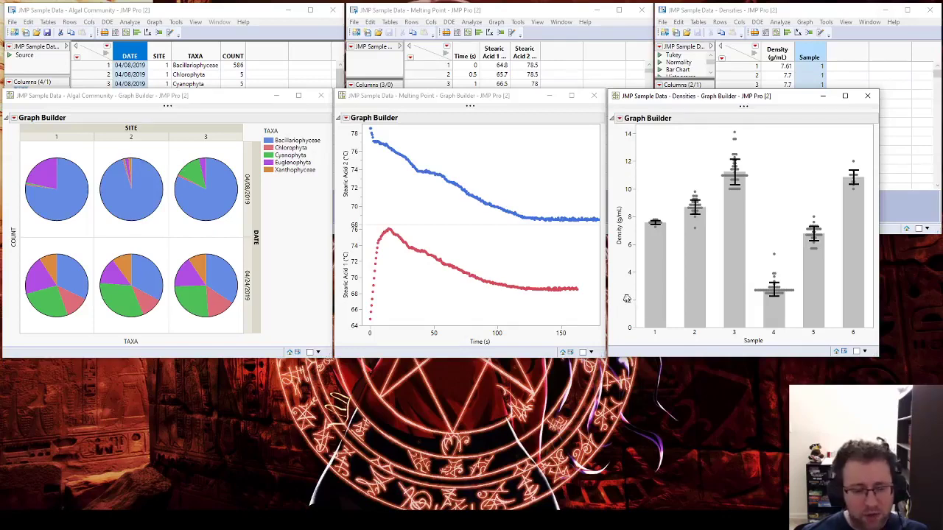
{"action": "key", "text": "super+shift+s"}
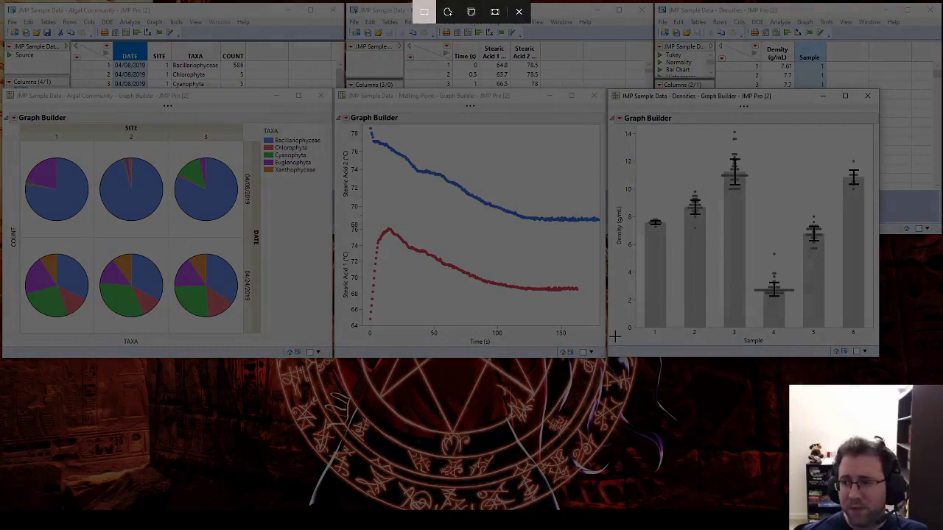
{"action": "key", "text": "Escape"}
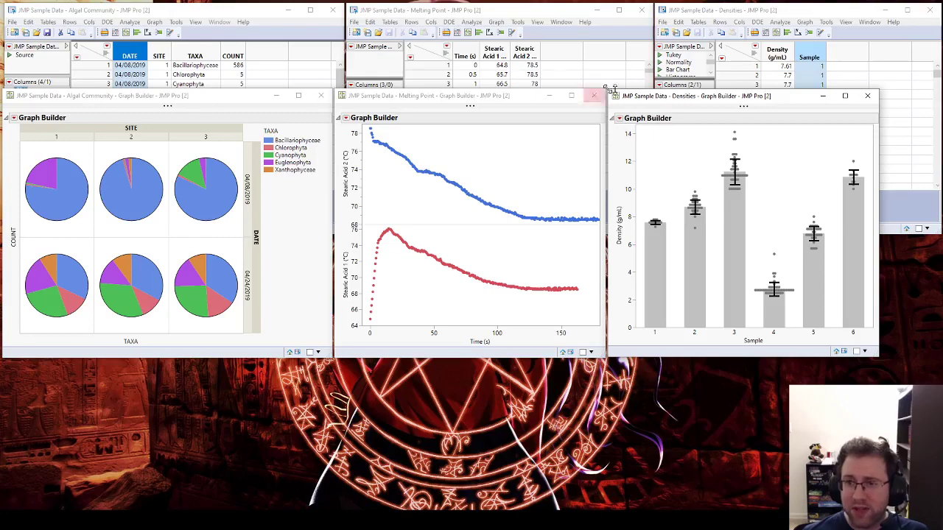
{"action": "left_click_drag", "start_coordinate": [708, 96], "coordinate": [378, 60]}
{"action": "left_click_drag", "start_coordinate": [547, 321], "coordinate": [840, 481]}
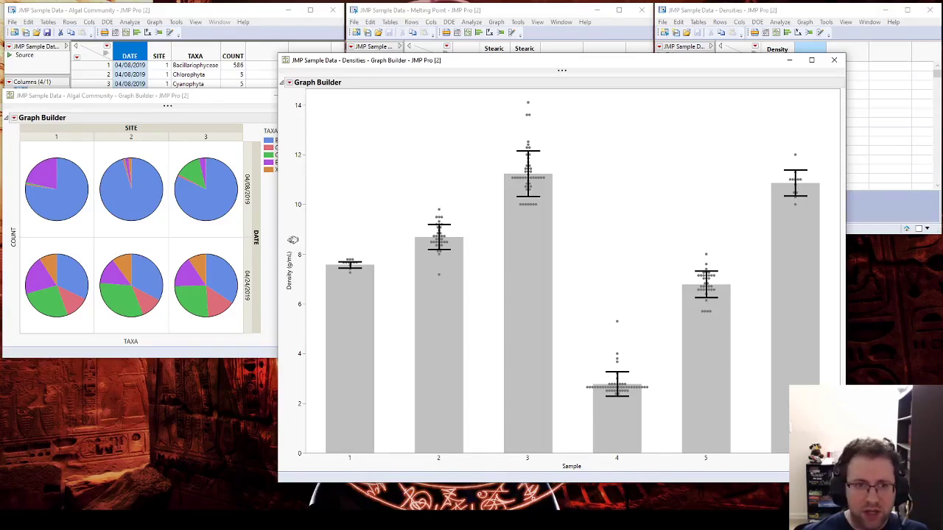
{"action": "double_click", "coordinate": [299, 253]}
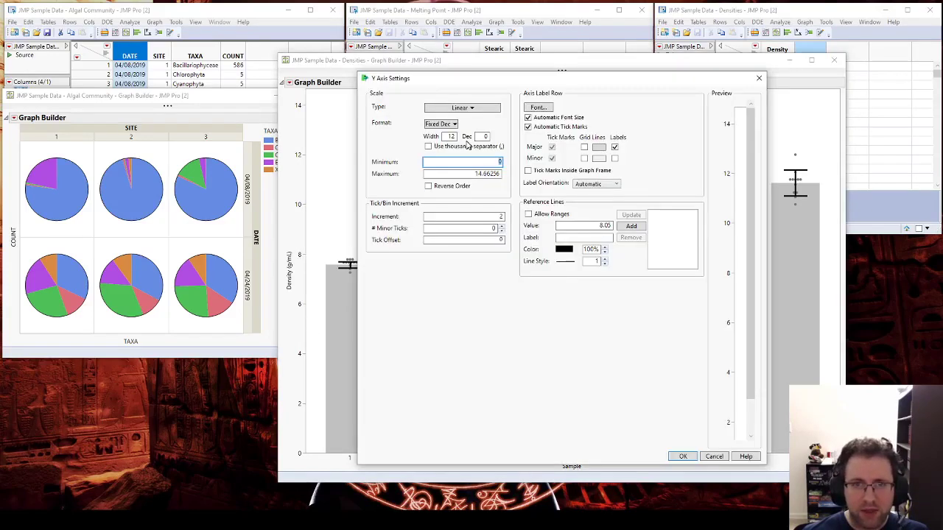
{"action": "left_click", "coordinate": [538, 108]}
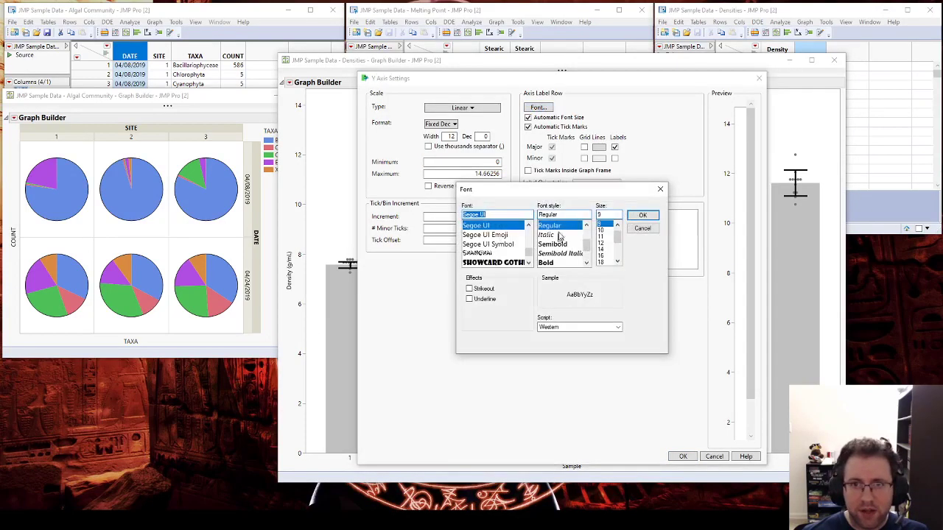
{"action": "left_click", "coordinate": [648, 230]}
{"action": "left_click", "coordinate": [715, 457]}
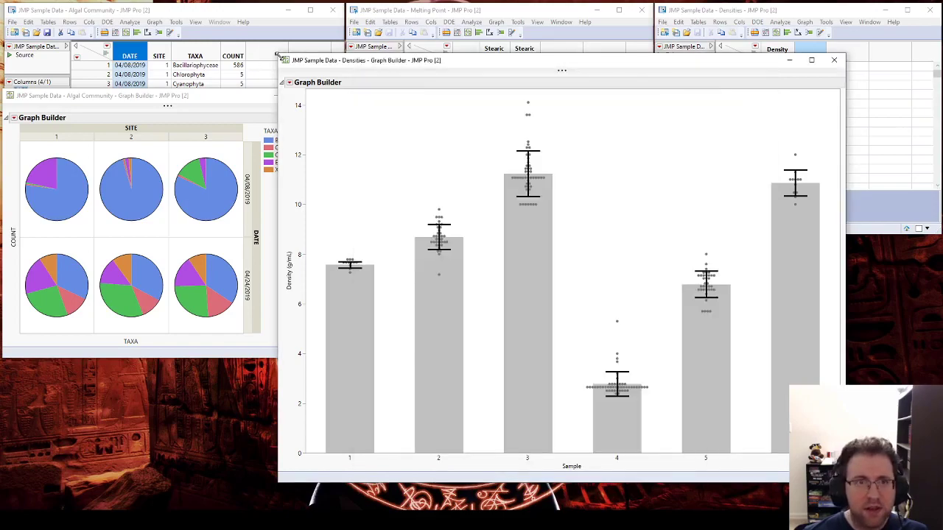
{"action": "left_click_drag", "start_coordinate": [277, 57], "coordinate": [572, 204]}
{"action": "left_click_drag", "start_coordinate": [663, 208], "coordinate": [697, 93]}
{"action": "left_click_drag", "start_coordinate": [869, 400], "coordinate": [884, 358]}
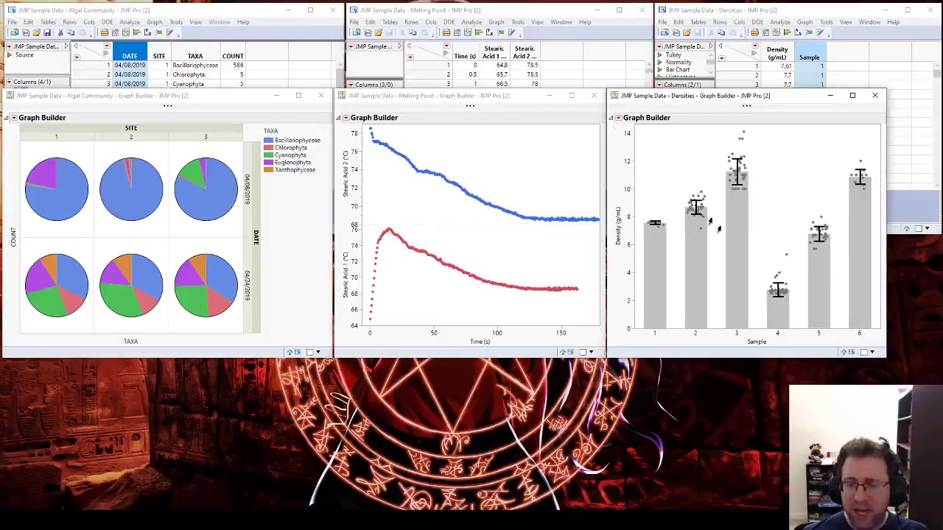
{"action": "left_click", "coordinate": [619, 120]}
{"action": "left_click", "coordinate": [645, 101]}
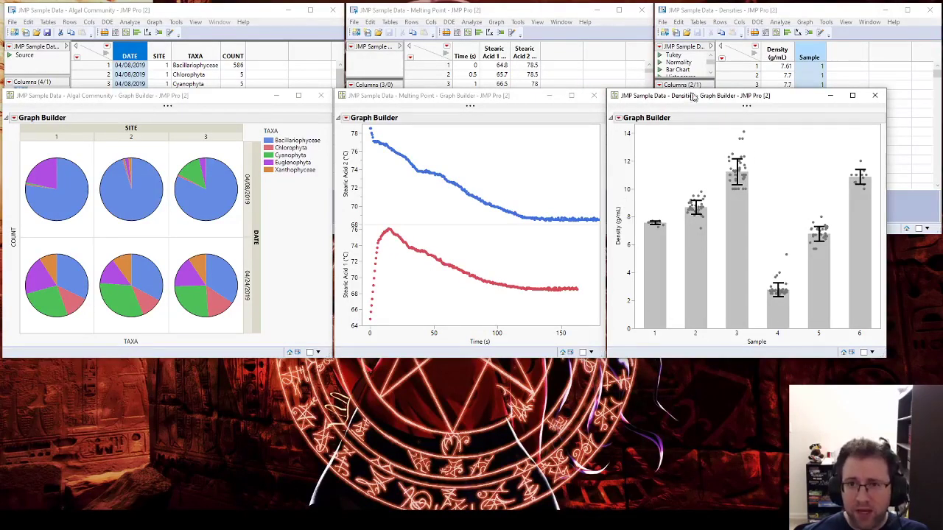
{"action": "left_click_drag", "start_coordinate": [693, 97], "coordinate": [499, 122]}
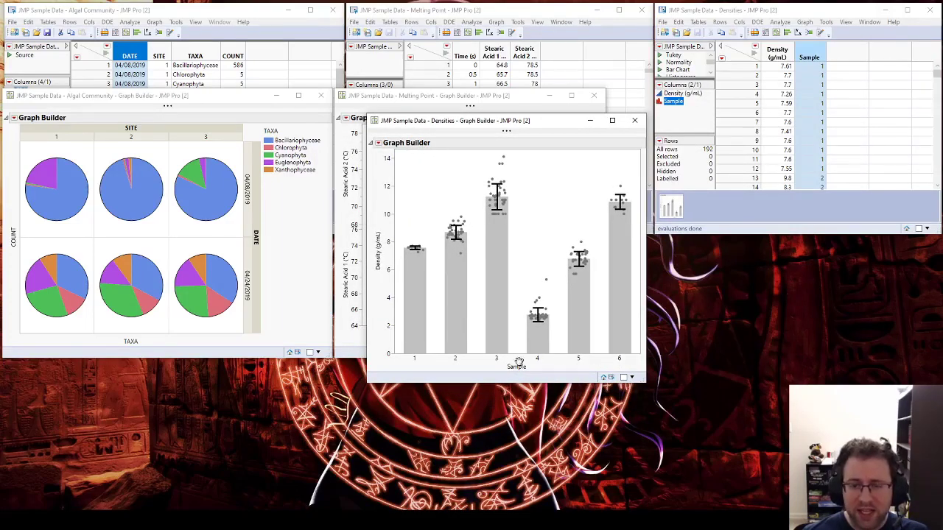
{"action": "left_click", "coordinate": [680, 105]}
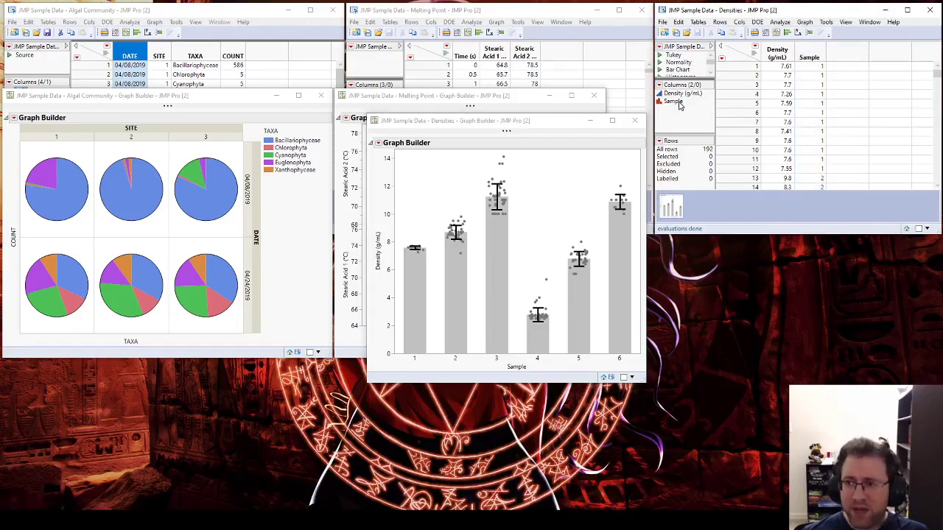
{"action": "left_click", "coordinate": [526, 129]}
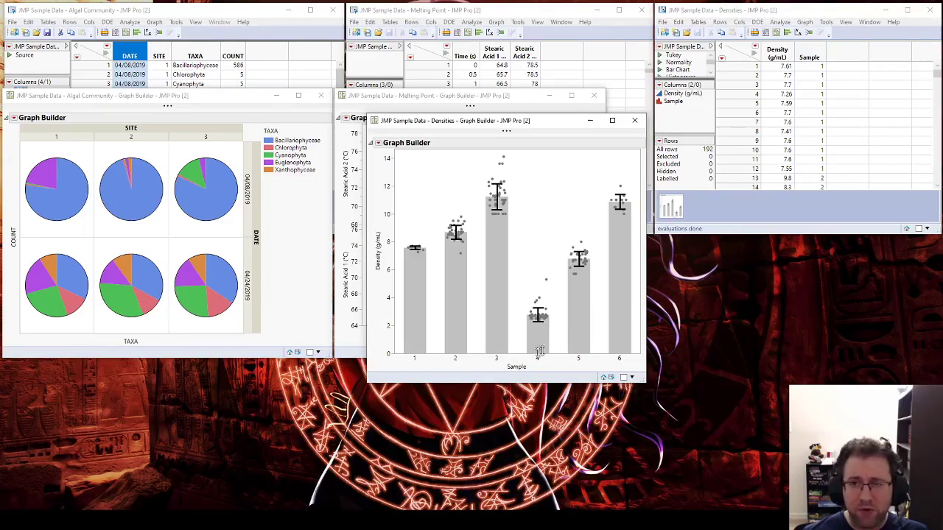
- In the Sample column properties, try then remove Value Colors, and add a Value Order property
{"action": "left_click", "coordinate": [811, 50]}
{"action": "double_click", "coordinate": [811, 49]}
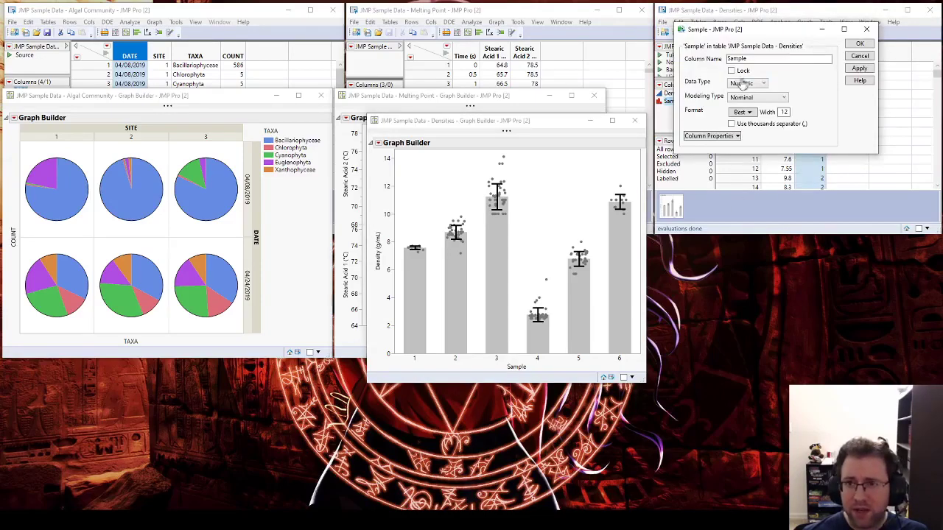
{"action": "left_click", "coordinate": [723, 137]}
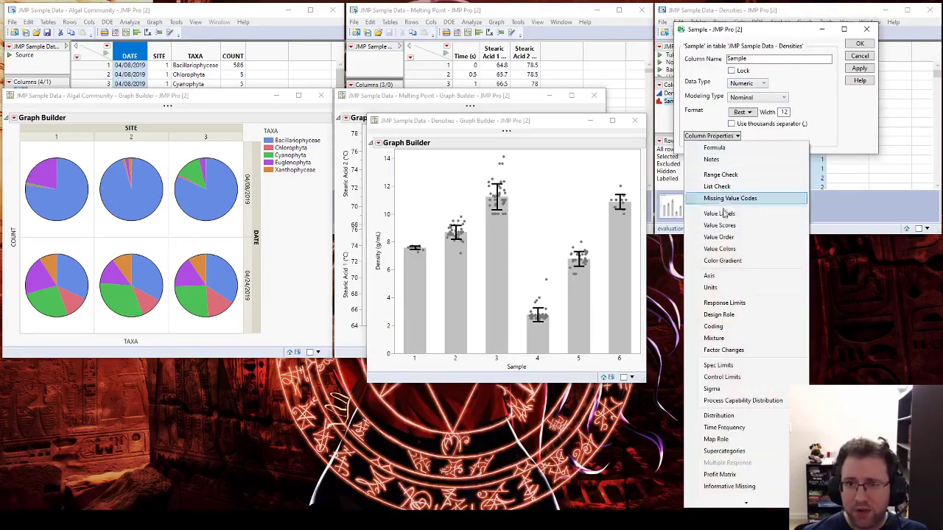
{"action": "left_click", "coordinate": [743, 250]}
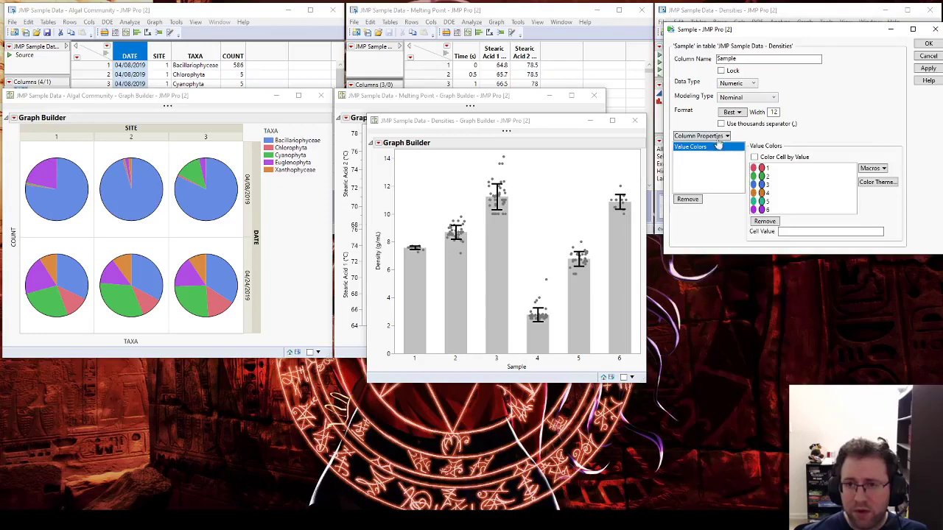
{"action": "left_click", "coordinate": [696, 204]}
{"action": "left_click", "coordinate": [711, 137]}
{"action": "left_click", "coordinate": [742, 241]}
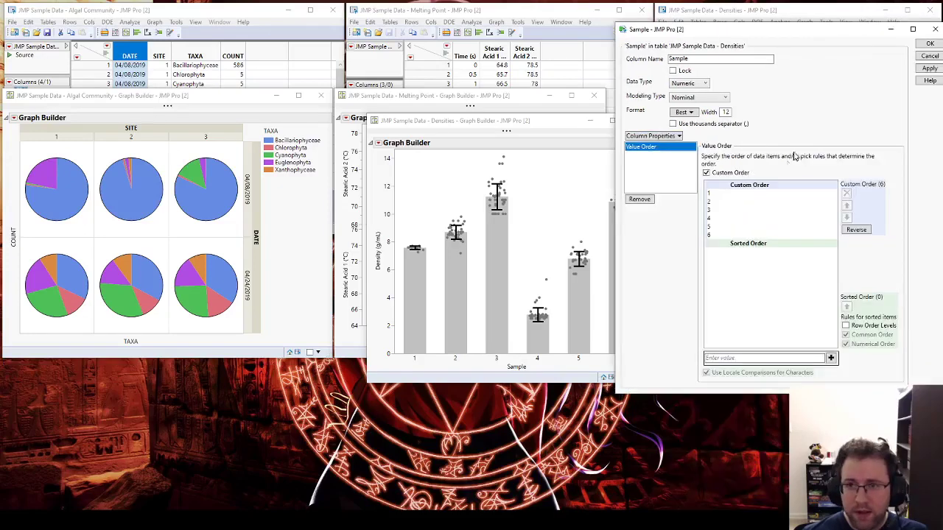
- Test moving sample 1 down, restore the 1–6 order, confirm, and place the Densities graph beside the others
{"action": "left_click", "coordinate": [733, 194]}
{"action": "left_click", "coordinate": [847, 218]}
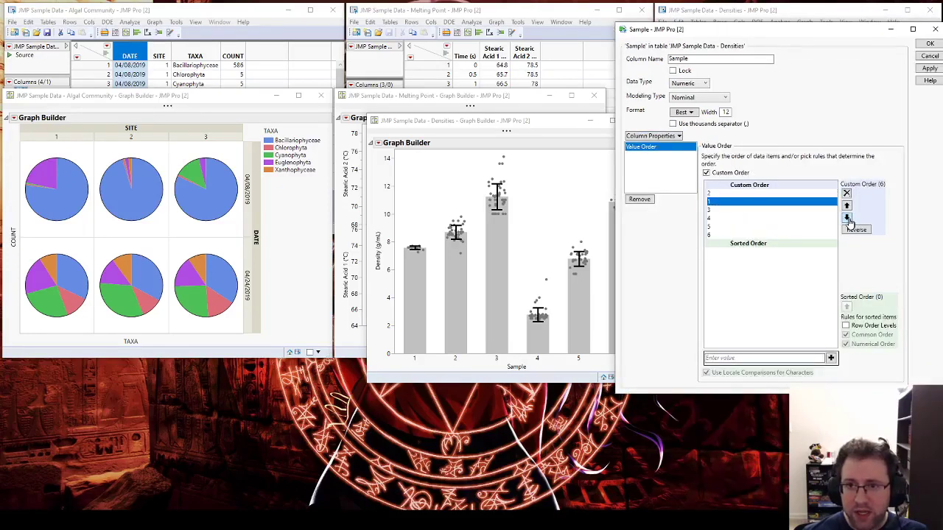
{"action": "left_click", "coordinate": [930, 68]}
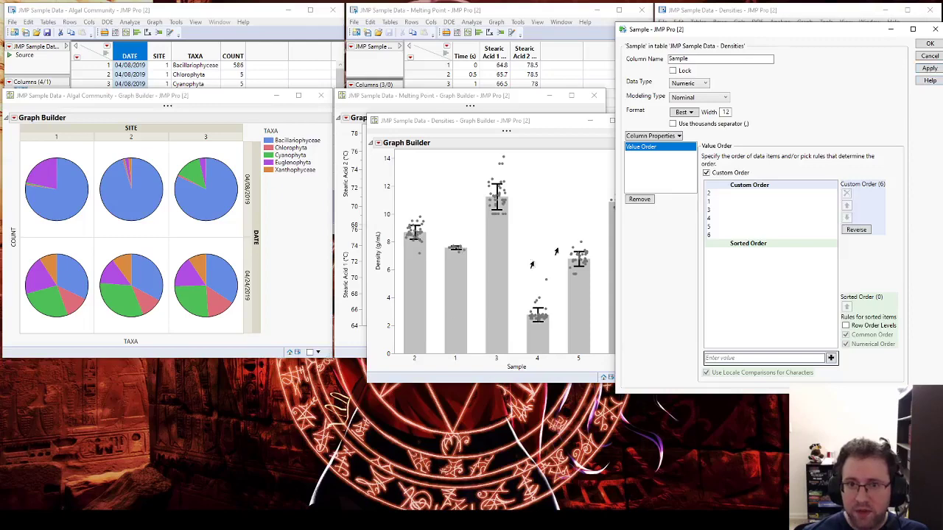
{"action": "left_click", "coordinate": [713, 204]}
{"action": "left_click", "coordinate": [846, 205]}
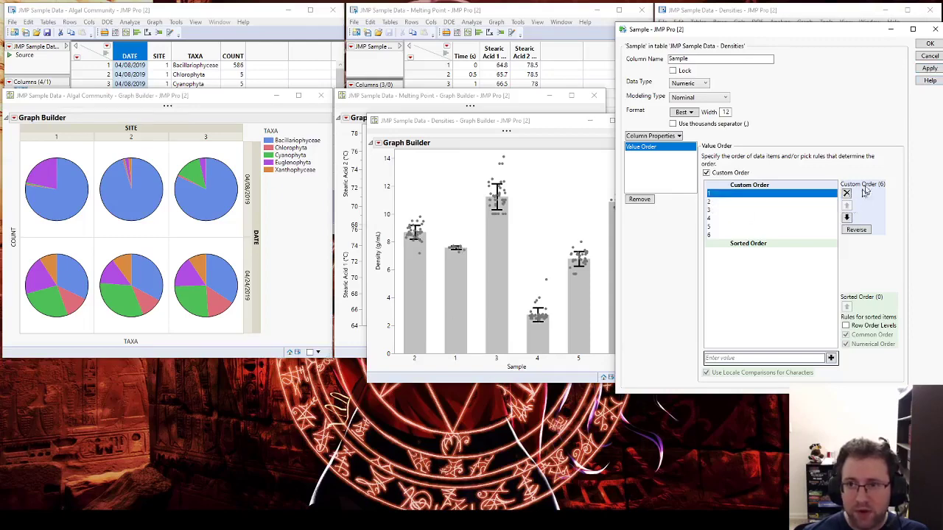
{"action": "left_click", "coordinate": [930, 67]}
{"action": "left_click", "coordinate": [930, 45]}
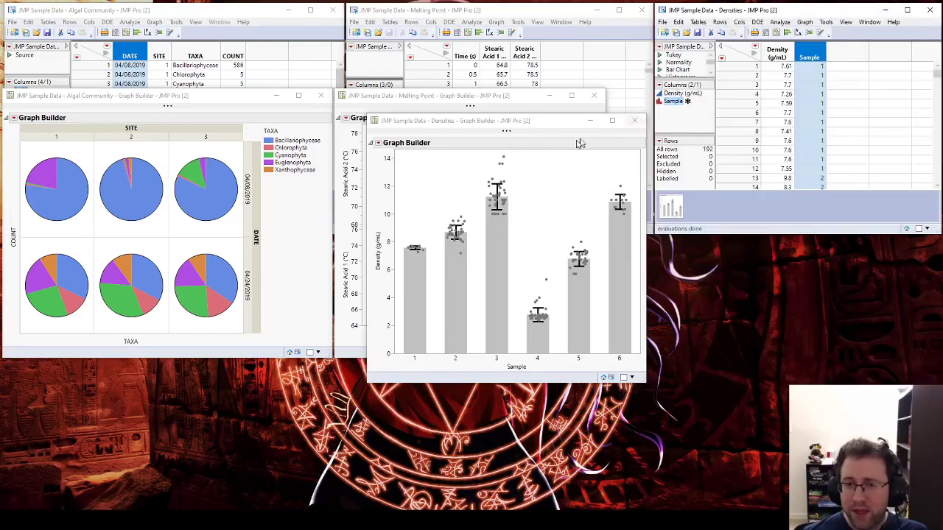
{"action": "left_click_drag", "start_coordinate": [496, 126], "coordinate": [740, 101]}
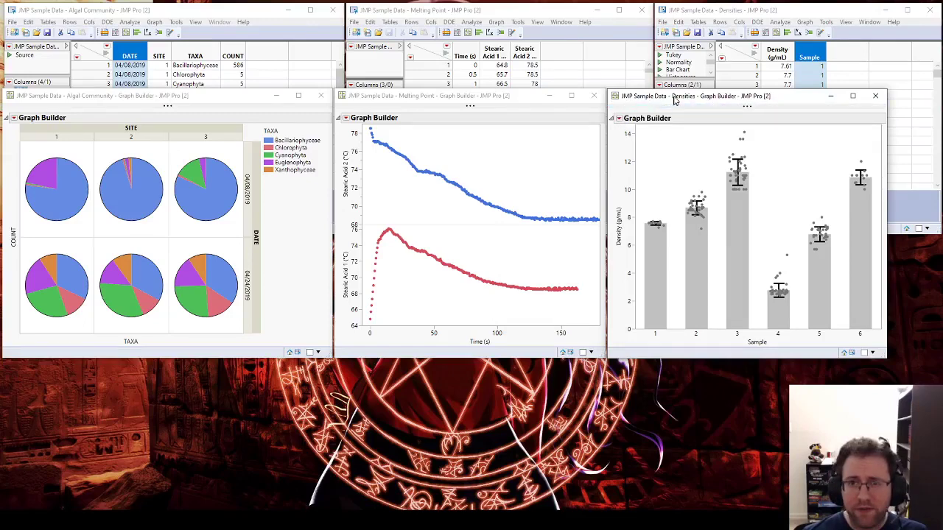
{"action": "left_click_drag", "start_coordinate": [674, 100], "coordinate": [676, 101]}
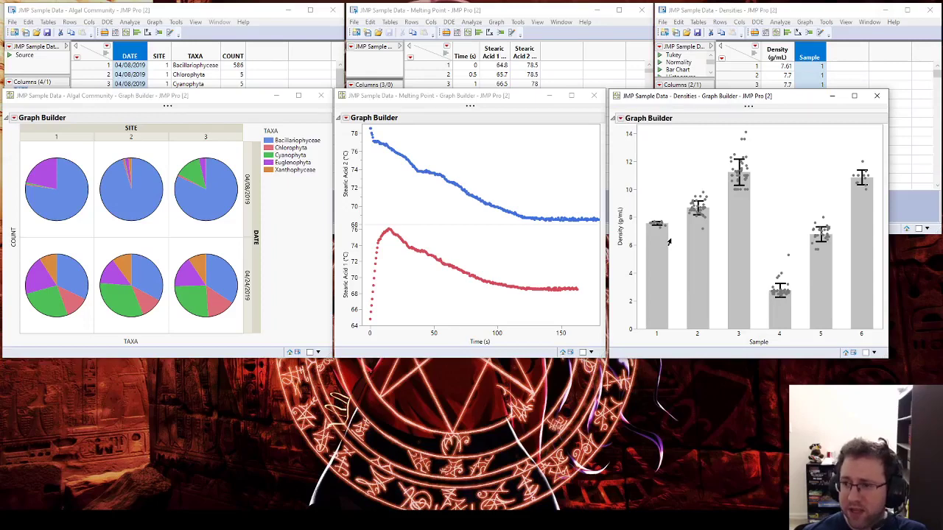
- Open the Sample column's Value Order and move sample 4 to the top of the custom order
{"action": "left_click_drag", "start_coordinate": [713, 96], "coordinate": [439, 126]}
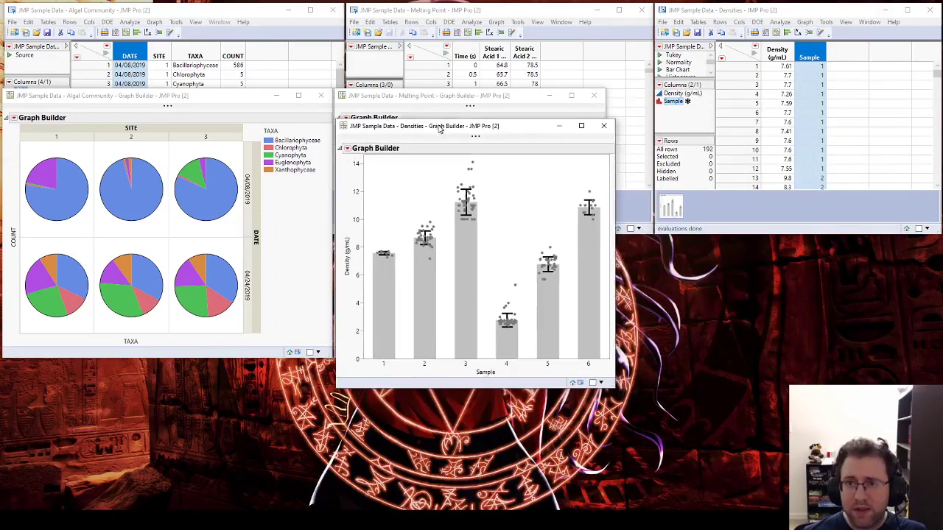
{"action": "left_click", "coordinate": [687, 102]}
{"action": "left_click", "coordinate": [698, 108]}
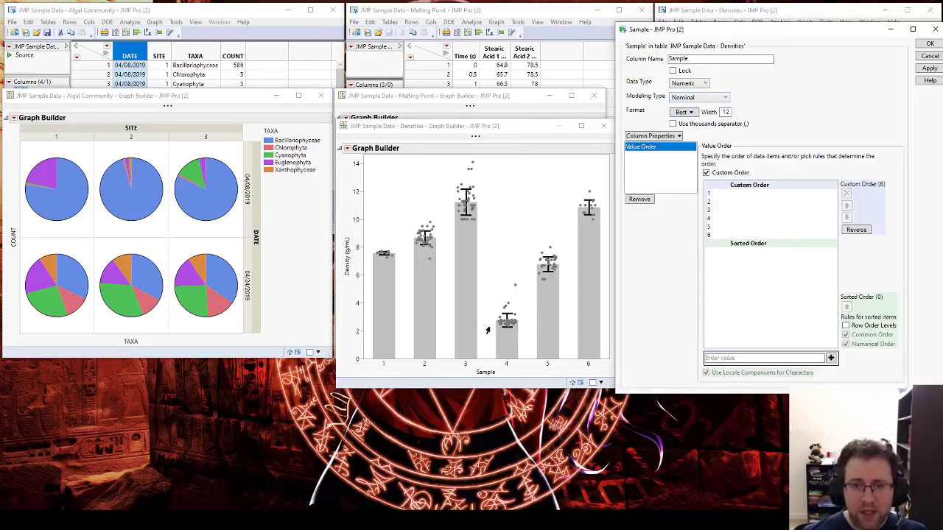
{"action": "left_click", "coordinate": [714, 219]}
{"action": "left_click", "coordinate": [846, 206]}
{"action": "left_click", "coordinate": [846, 205]}
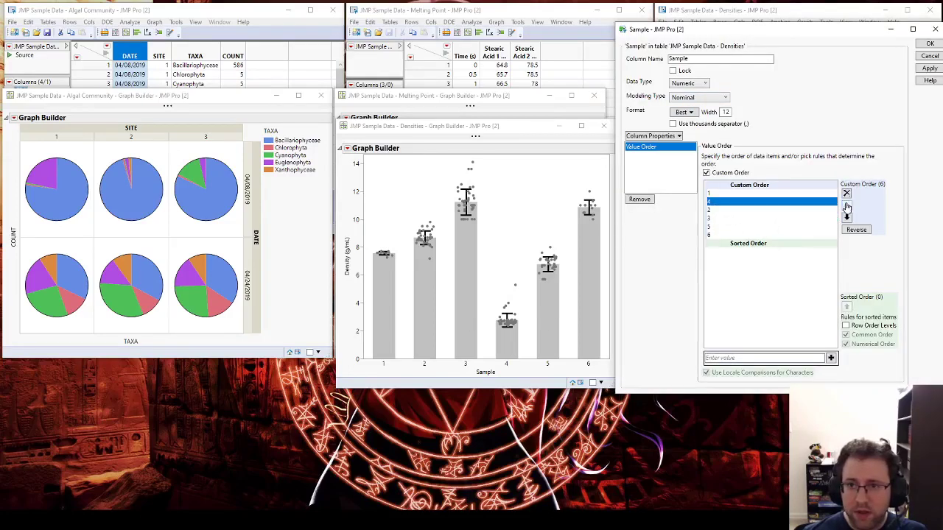
{"action": "left_click", "coordinate": [846, 206]}
{"action": "left_click", "coordinate": [930, 68]}
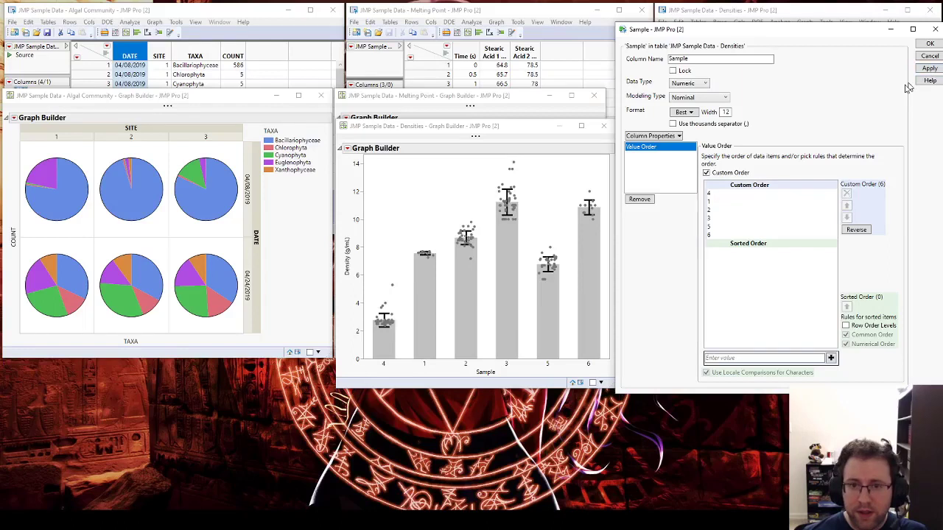
- Move sample 5 second and sample 3 below 6, confirm, and return the graph beside the others
{"action": "left_click", "coordinate": [715, 227]}
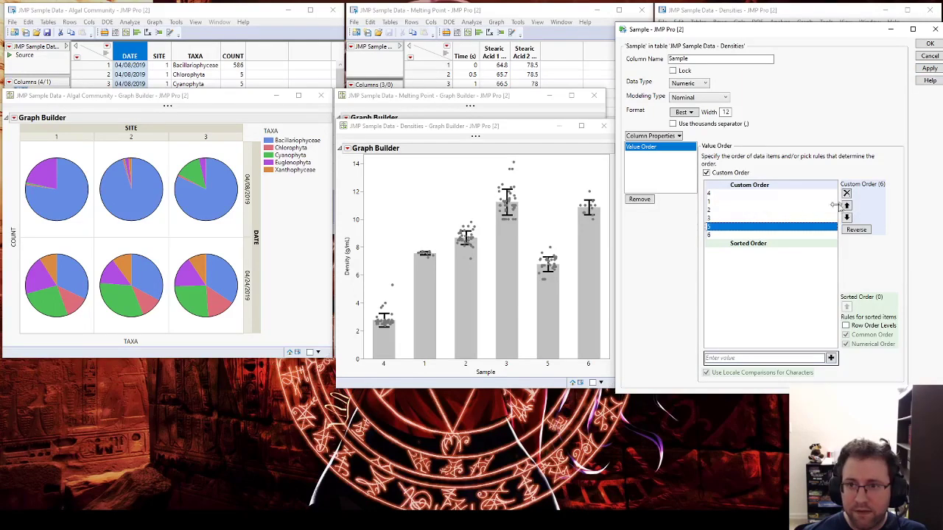
{"action": "left_click", "coordinate": [847, 205]}
{"action": "left_click", "coordinate": [846, 206]}
{"action": "left_click", "coordinate": [846, 206]}
{"action": "left_click", "coordinate": [930, 68]}
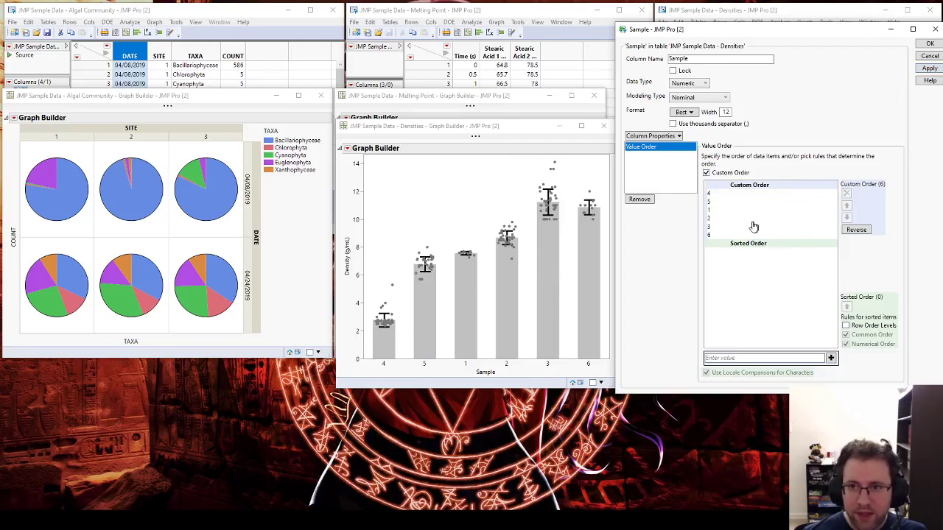
{"action": "left_click", "coordinate": [716, 227]}
{"action": "left_click", "coordinate": [847, 218]}
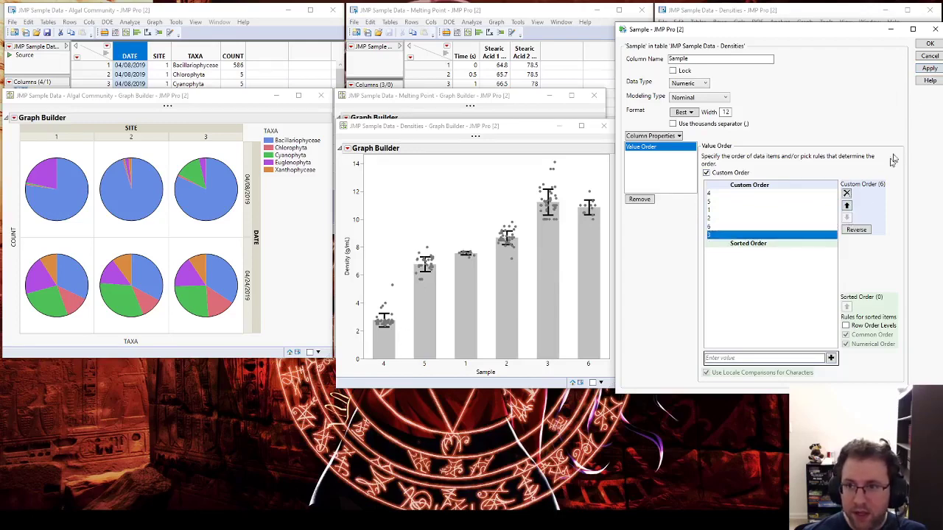
{"action": "left_click", "coordinate": [930, 67]}
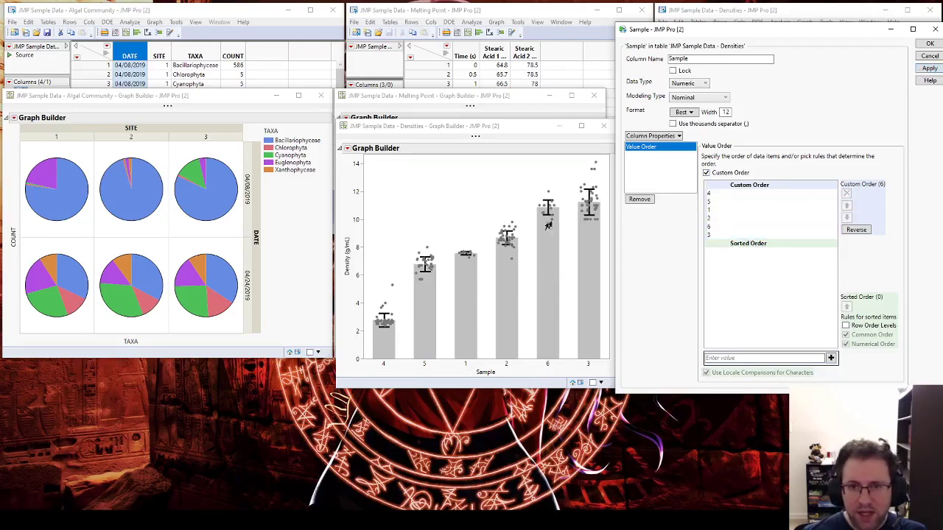
{"action": "left_click", "coordinate": [926, 44]}
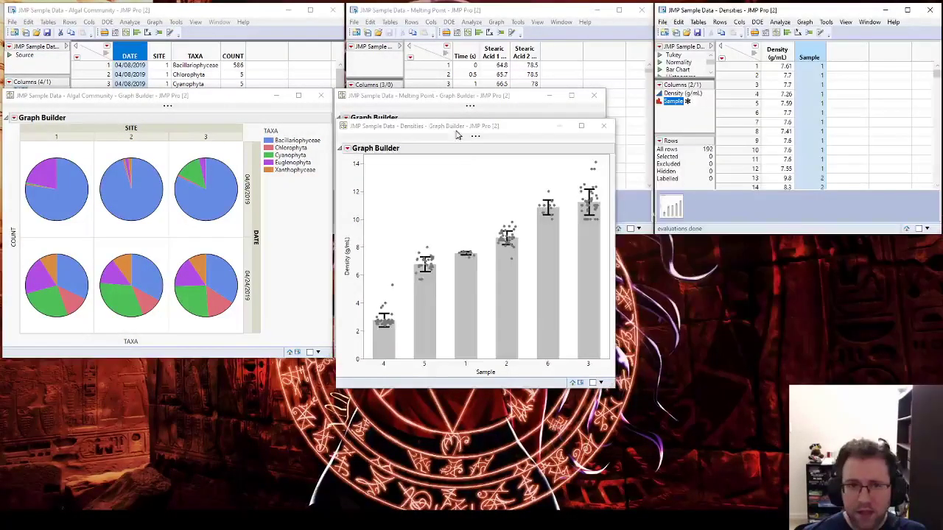
{"action": "left_click_drag", "start_coordinate": [457, 132], "coordinate": [727, 105]}
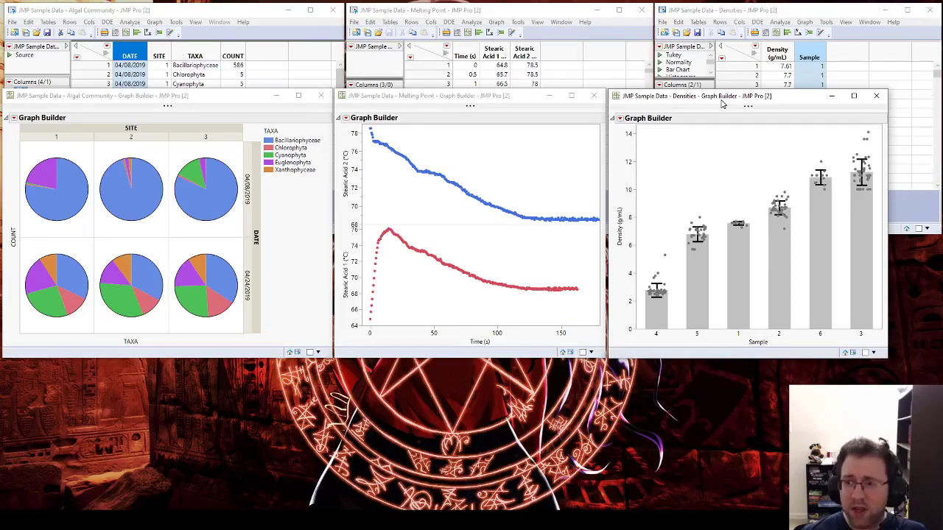
- Start a new Graph Builder from Densities showing Density (g/mL) on X as a histogram
{"action": "left_click", "coordinate": [781, 32]}
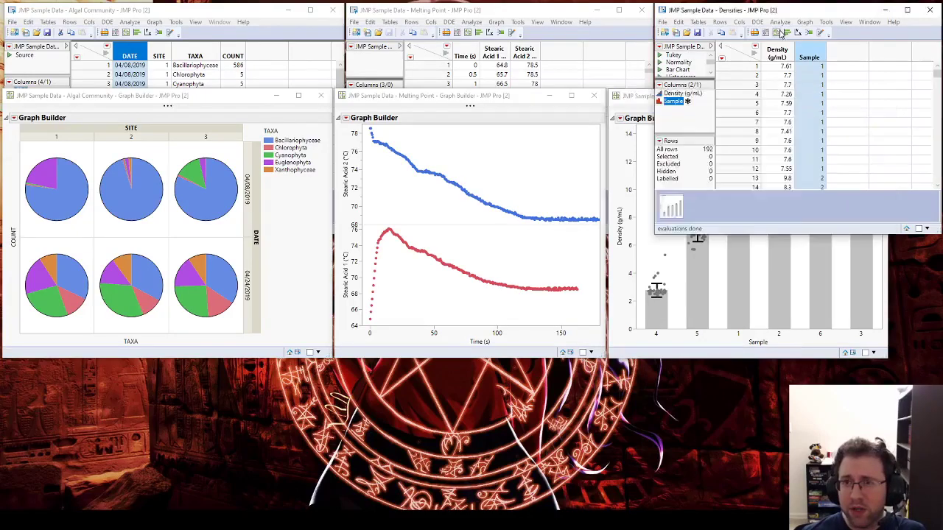
{"action": "left_click_drag", "start_coordinate": [586, 52], "coordinate": [516, 98]}
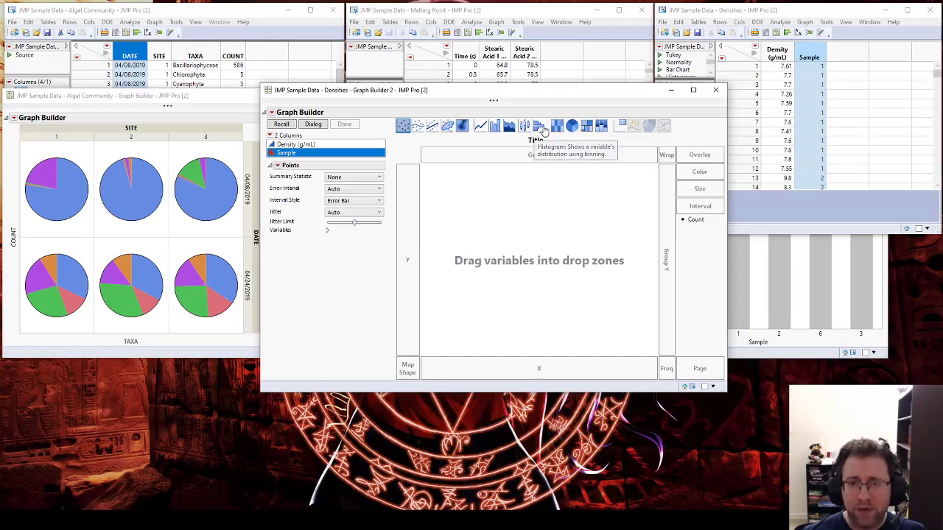
{"action": "left_click", "coordinate": [296, 145]}
{"action": "left_click_drag", "start_coordinate": [295, 145], "coordinate": [520, 368]}
{"action": "left_click", "coordinate": [538, 126]}
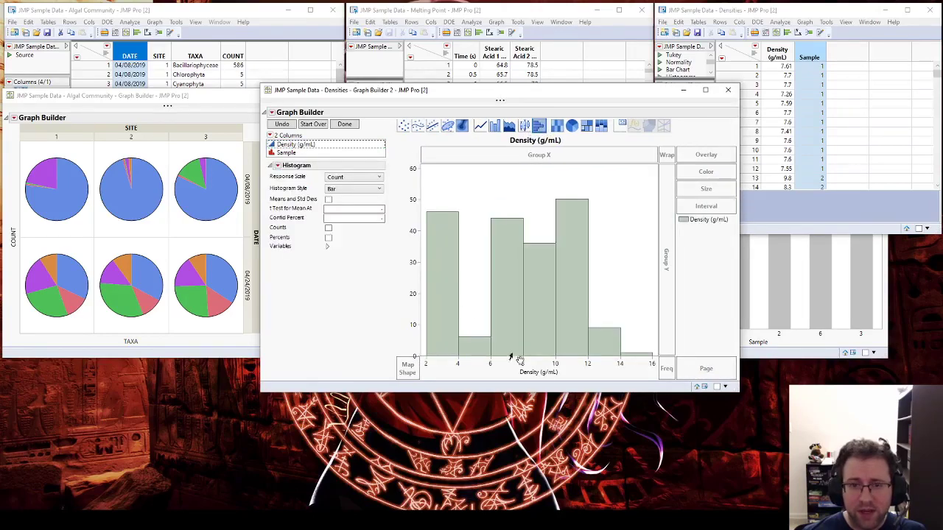
- Narrow the histogram bins via the x-axis settings, then add Sample to X and switch to box plots
{"action": "double_click", "coordinate": [545, 364]}
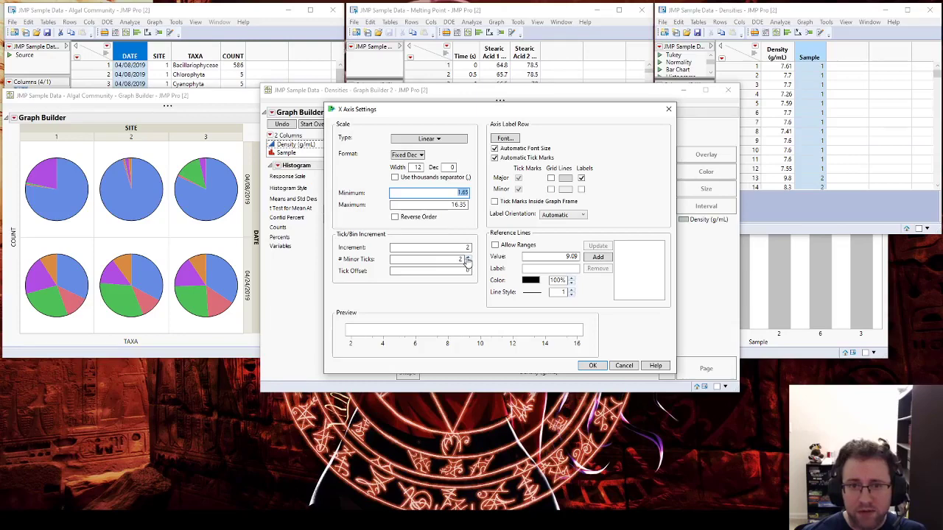
{"action": "left_click", "coordinate": [593, 365]}
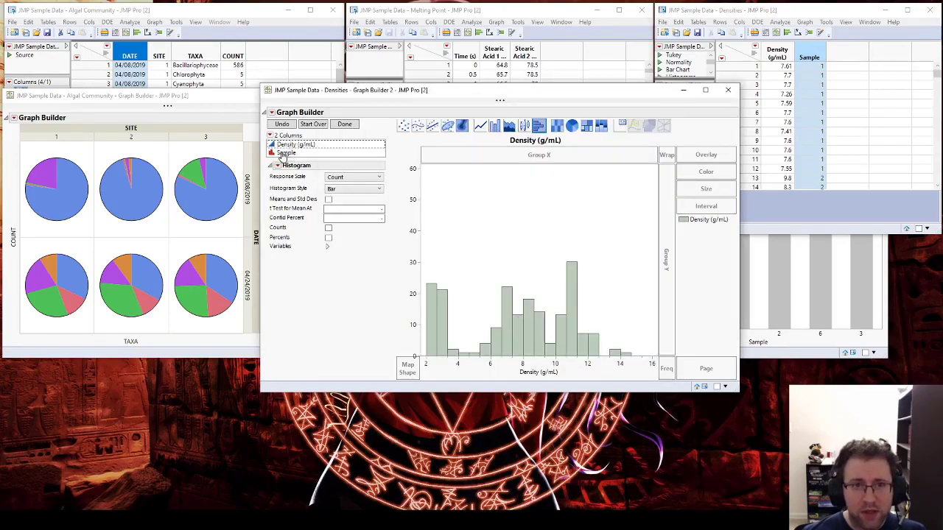
{"action": "left_click_drag", "start_coordinate": [286, 153], "coordinate": [545, 368]}
{"action": "left_click", "coordinate": [524, 127]}
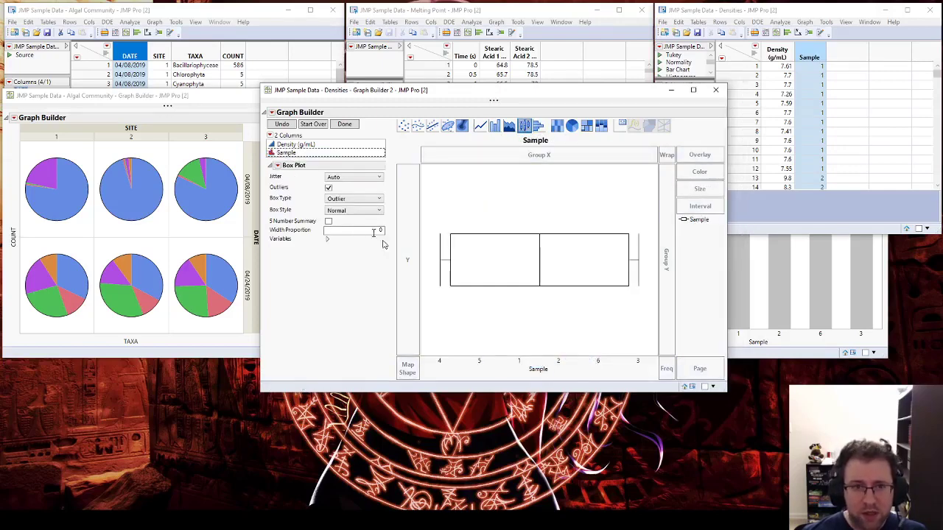
- Put Density (g/mL) on Y with points overlaid on the boxes, then close this extra graph window
{"action": "left_click_drag", "start_coordinate": [291, 144], "coordinate": [409, 258]}
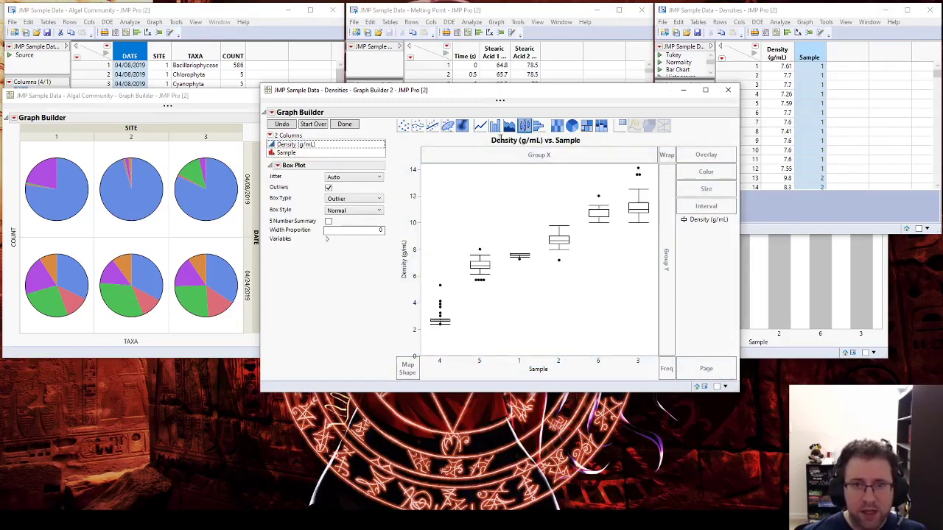
{"action": "left_click", "coordinate": [403, 126], "text": "shift"}
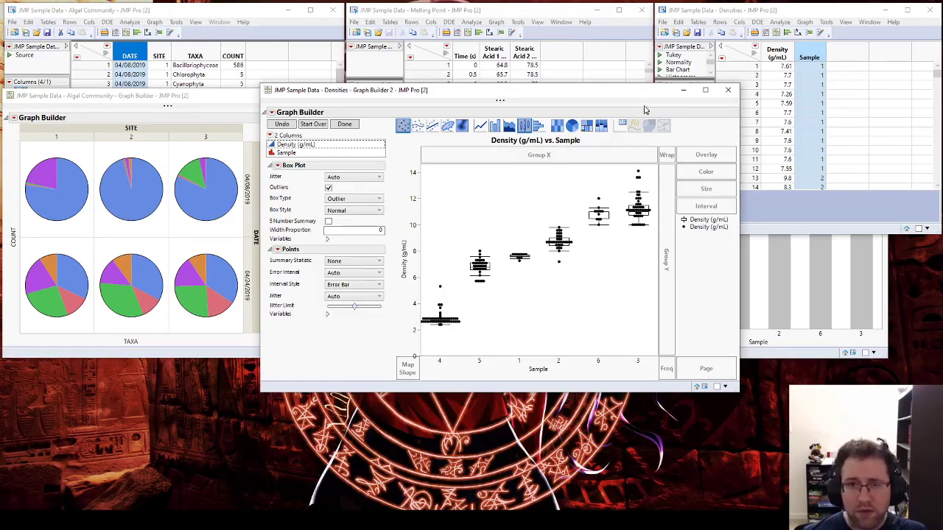
{"action": "left_click", "coordinate": [728, 91]}
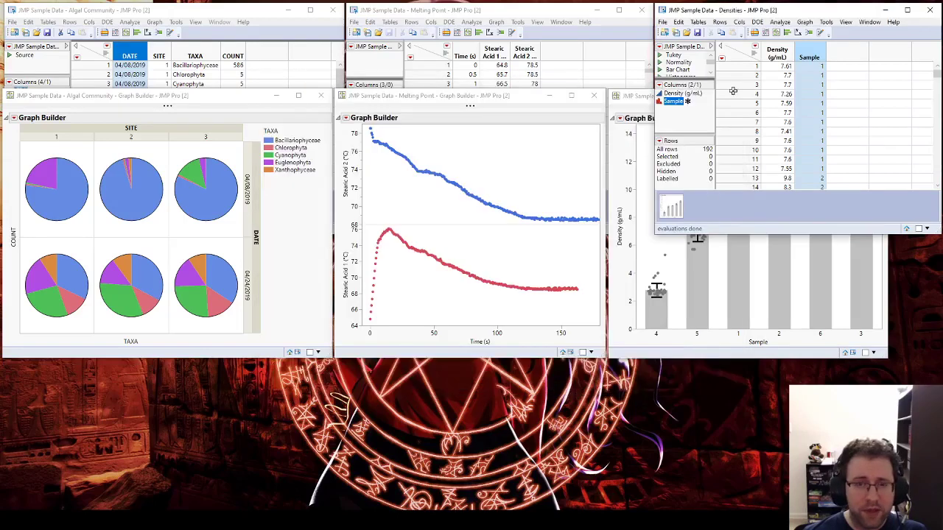